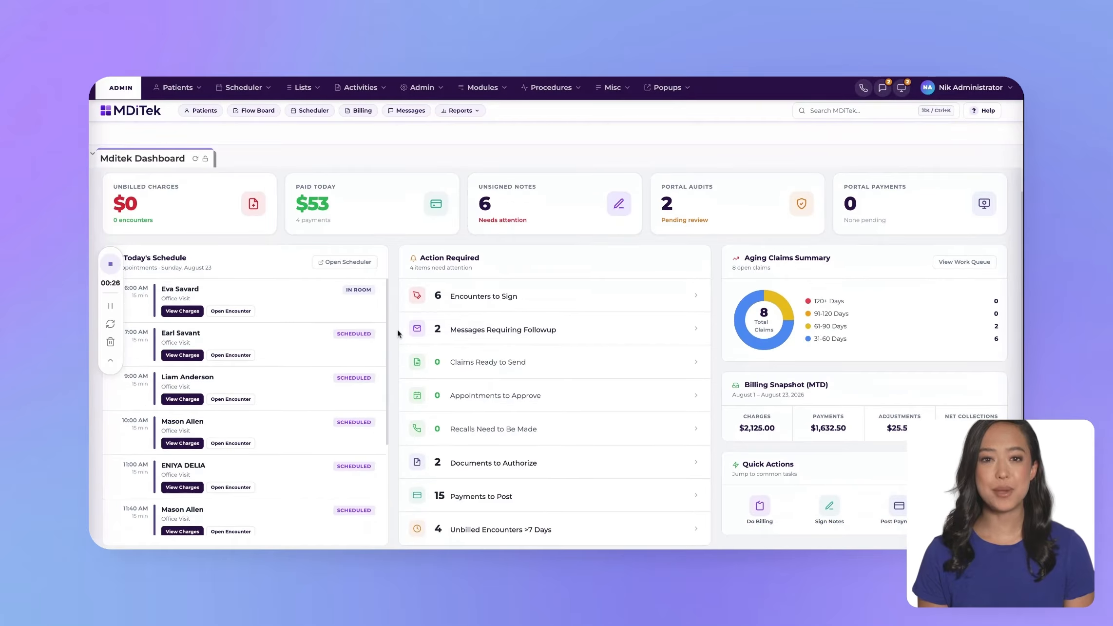
Step: Open the scheduler and start a 3:40 PM appointment on August 23 with the in-office provider, choosing the patient by name
scroll(457, 402, up, 5)
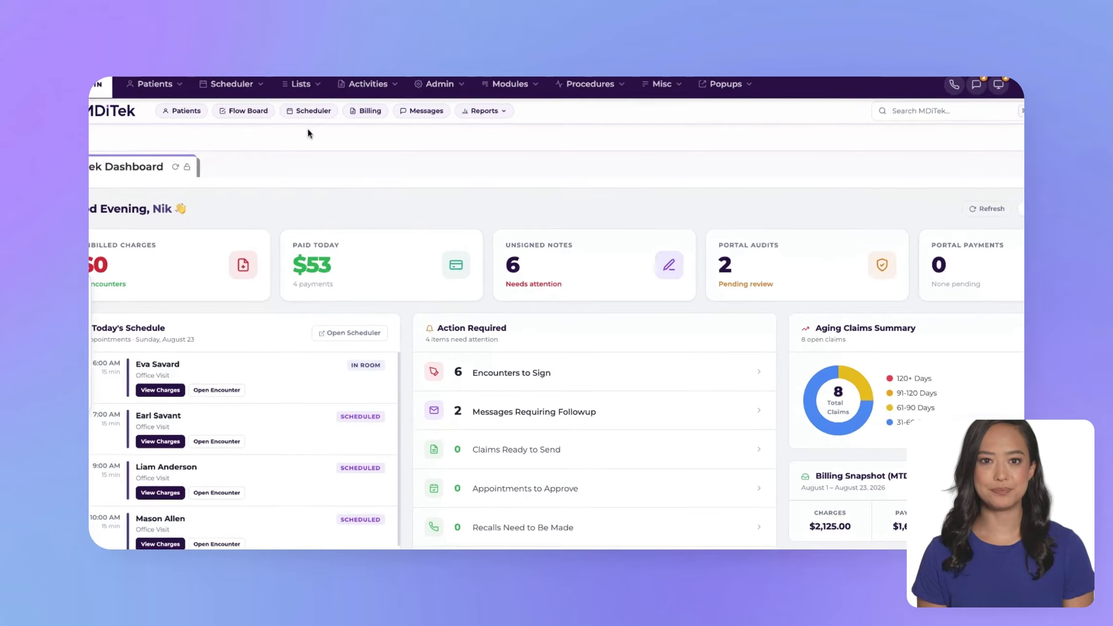
click(309, 110)
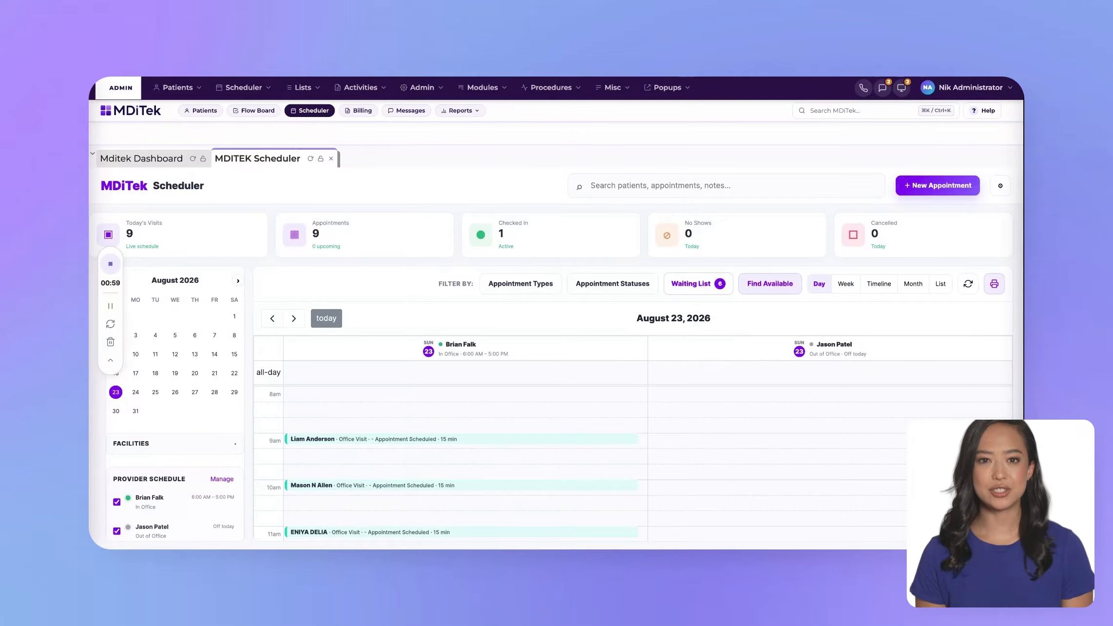
scroll(385, 312, down, 5)
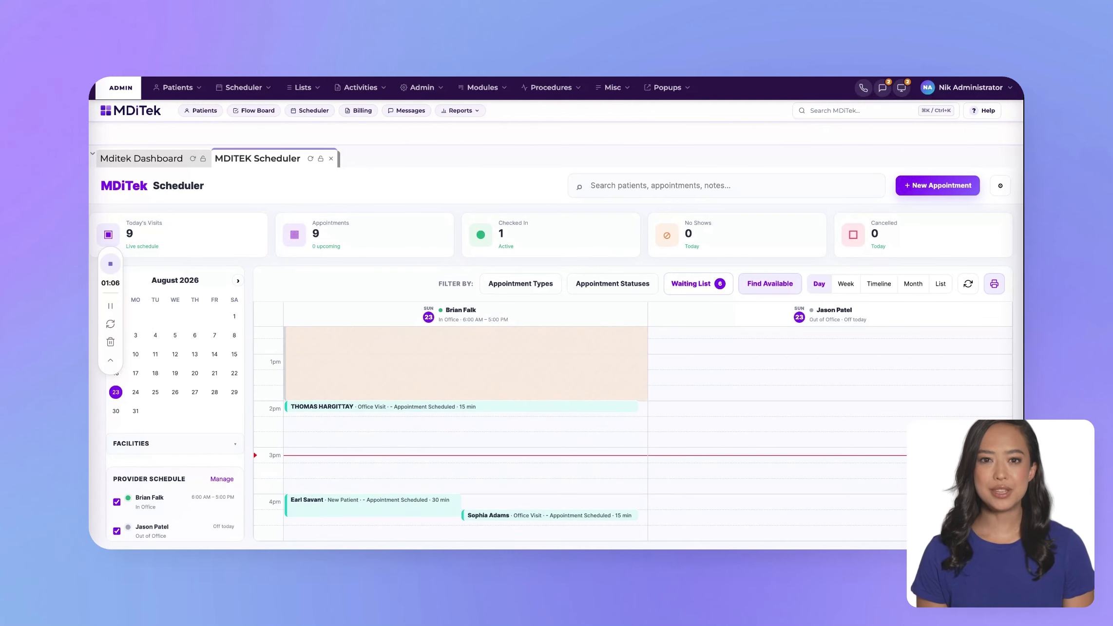
click(389, 486)
text(Em)
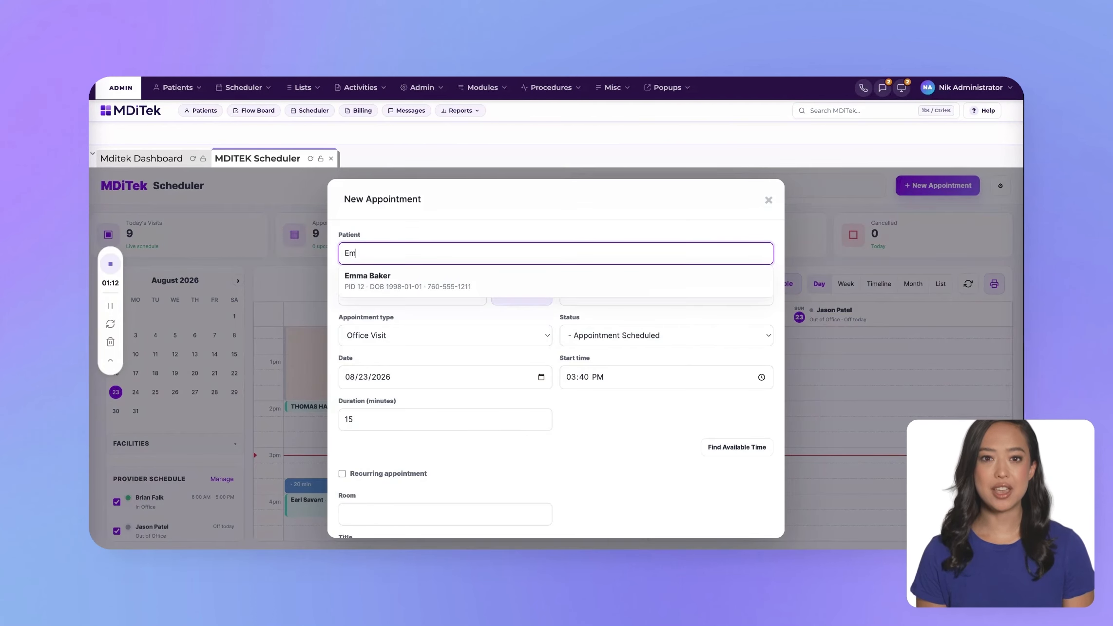
click(371, 276)
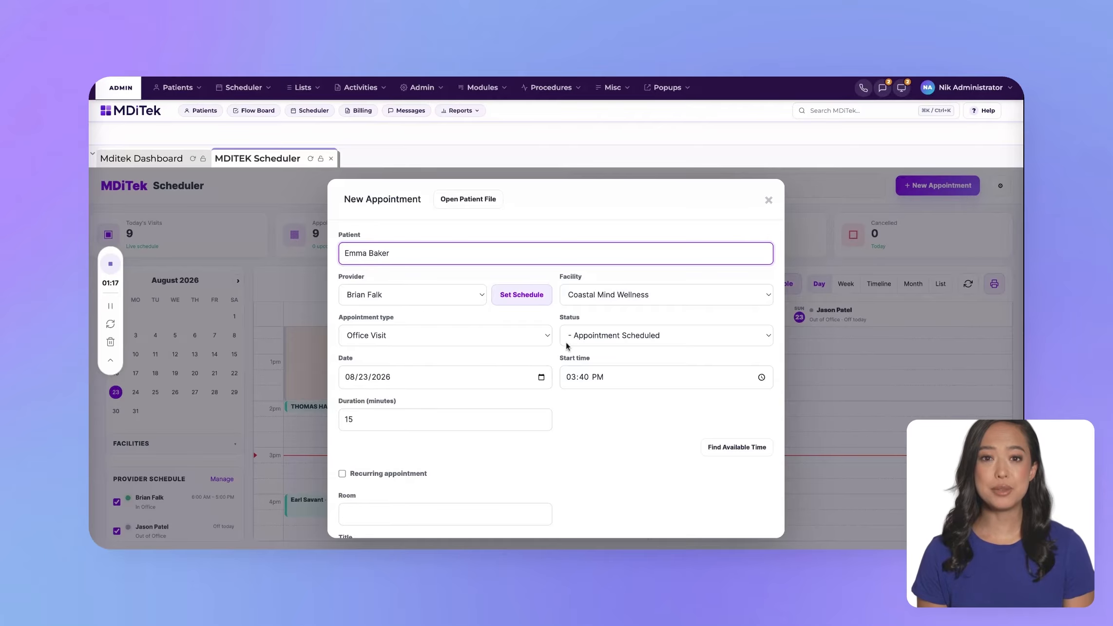
Step: Keep the appointment type as Office Visit and save the new appointment
scroll(604, 443, down, 2)
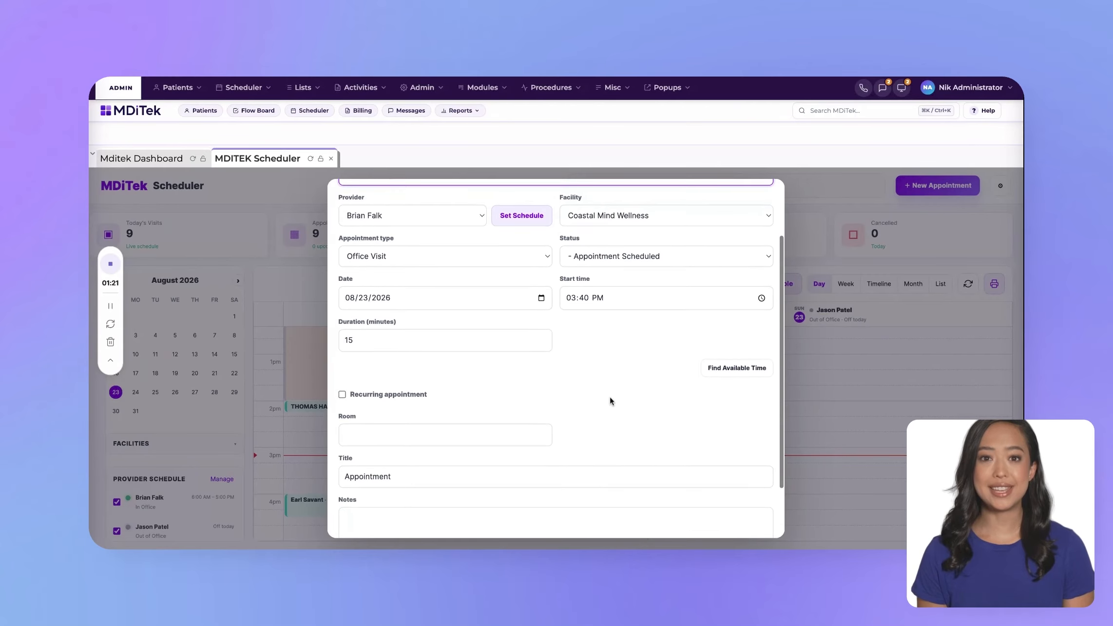
click(544, 251)
scroll(631, 381, down, 2)
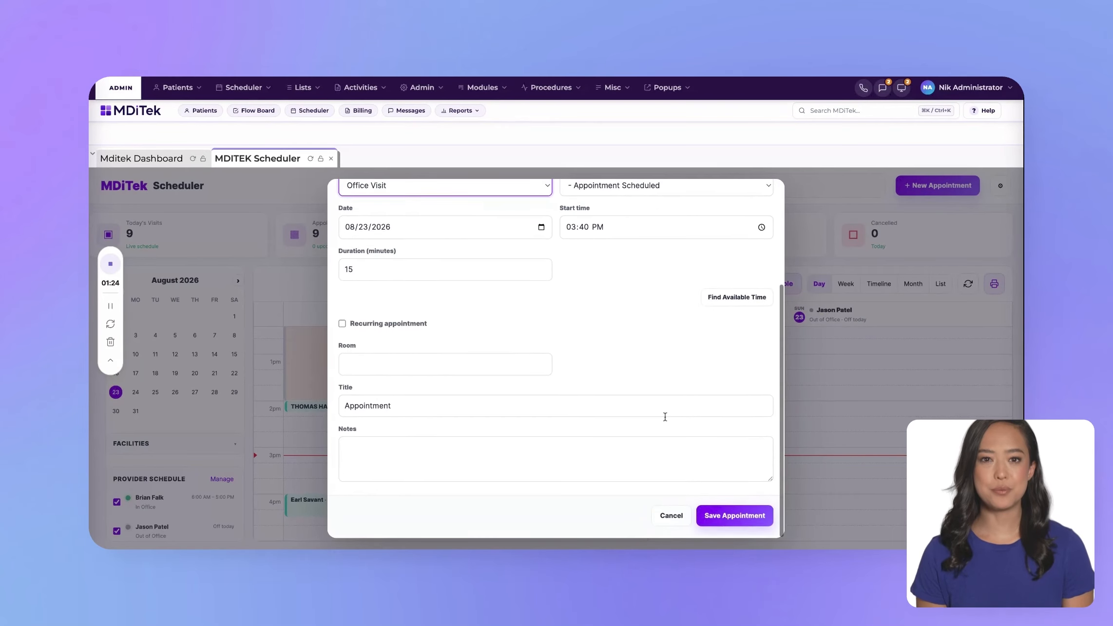
click(730, 516)
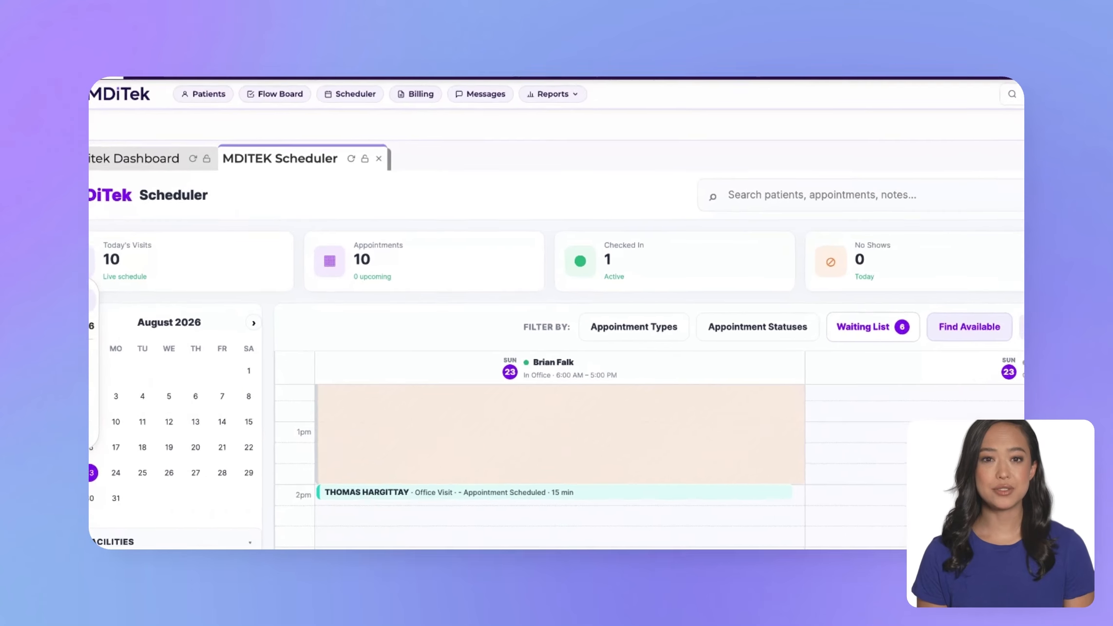
Step: Refresh the dashboard and check in the 3:40 PM patient from today's schedule
click(196, 162)
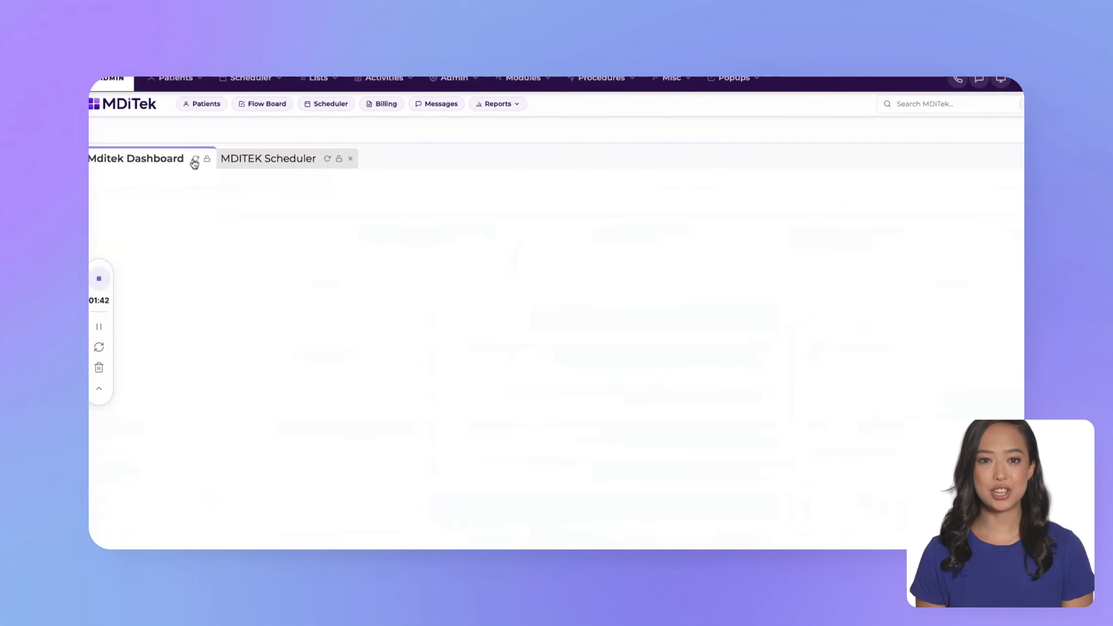
scroll(269, 390, down, 4)
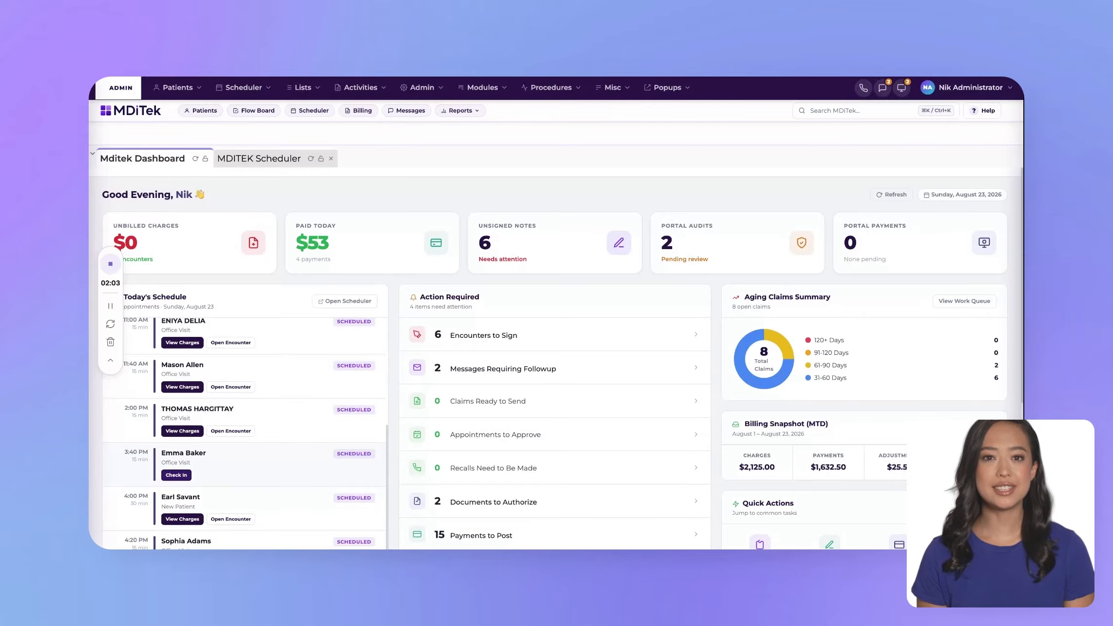
click(176, 474)
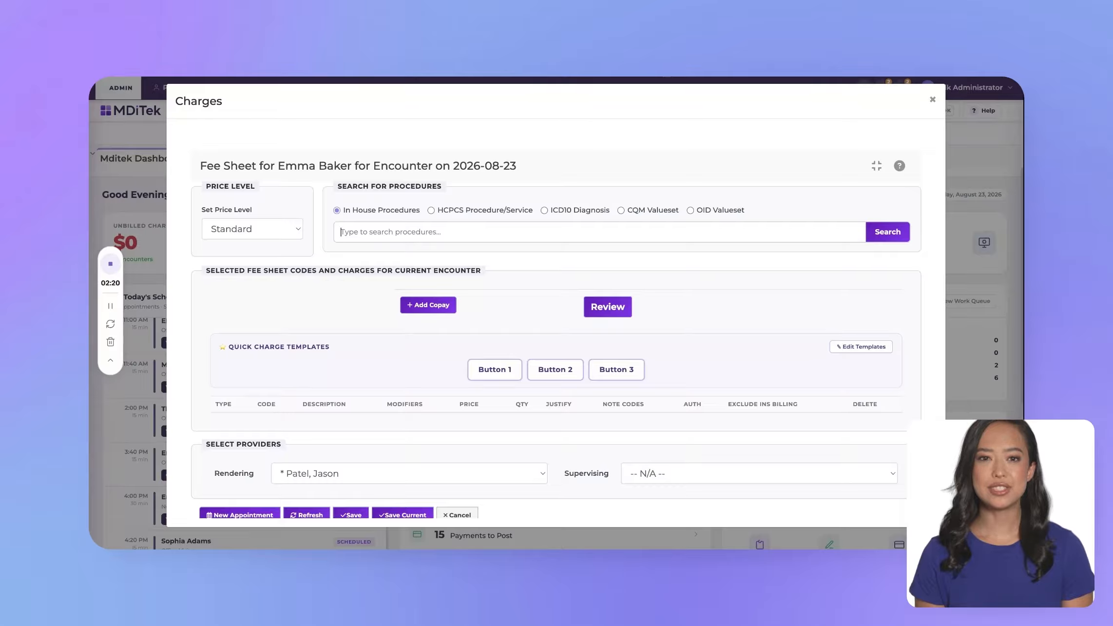
Step: Apply the Button 1 quick charge template to the encounter's fee sheet and save the charges
click(357, 232)
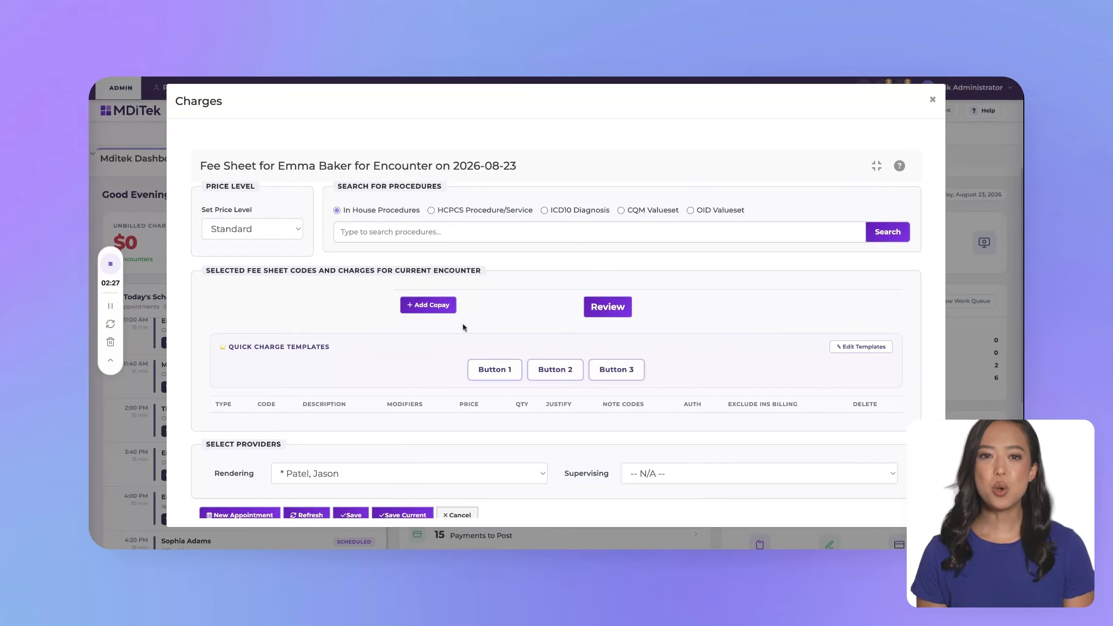
click(490, 367)
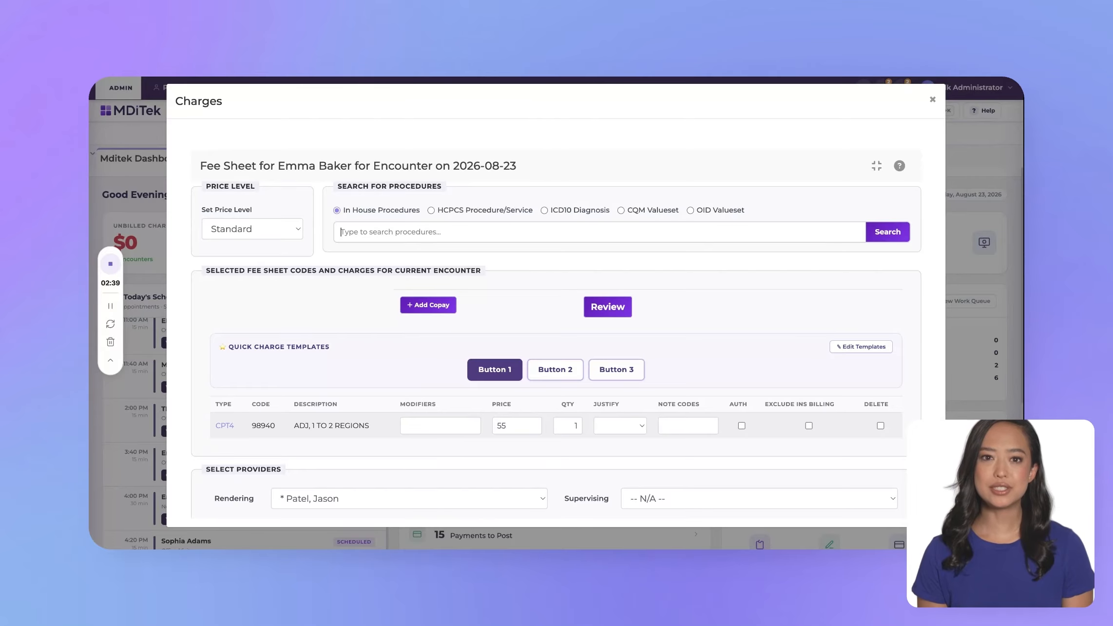
scroll(385, 376, down, 1)
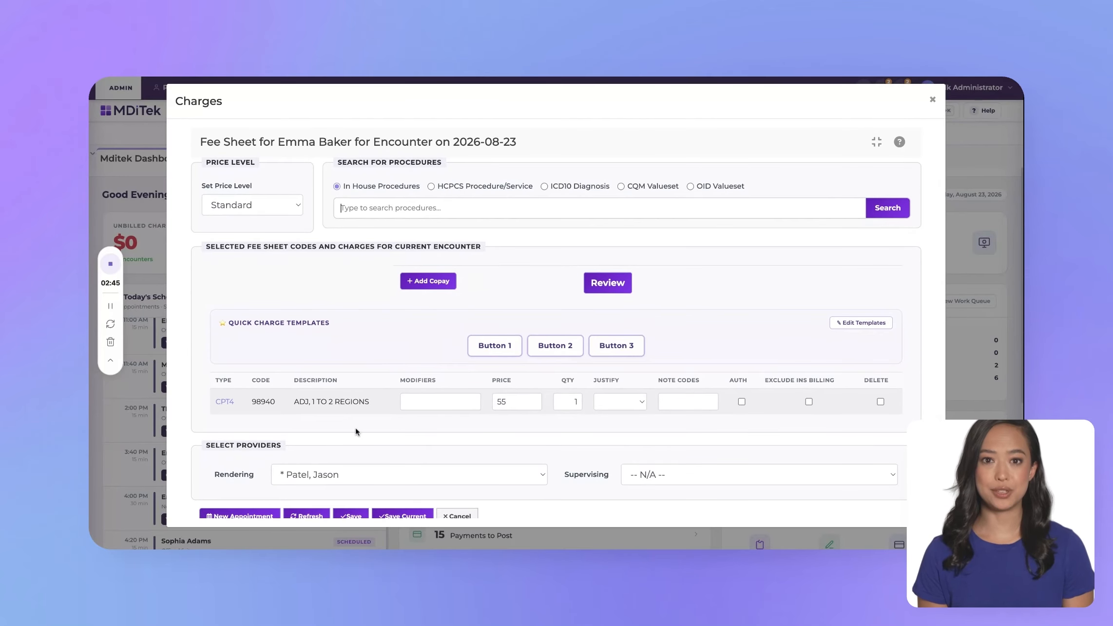
scroll(414, 449, down, 3)
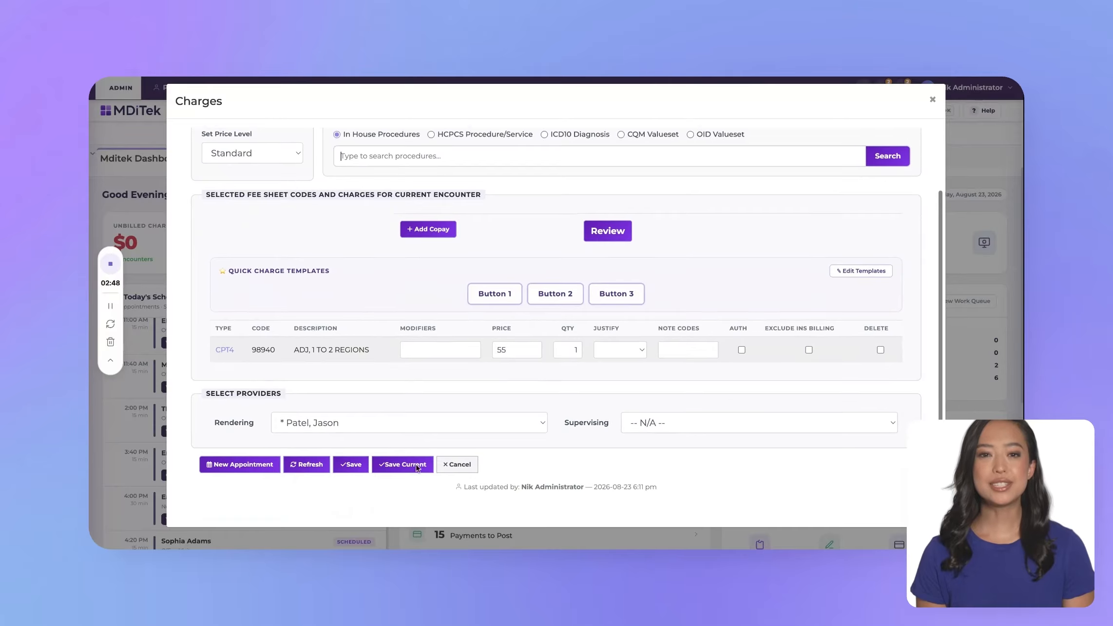
click(352, 454)
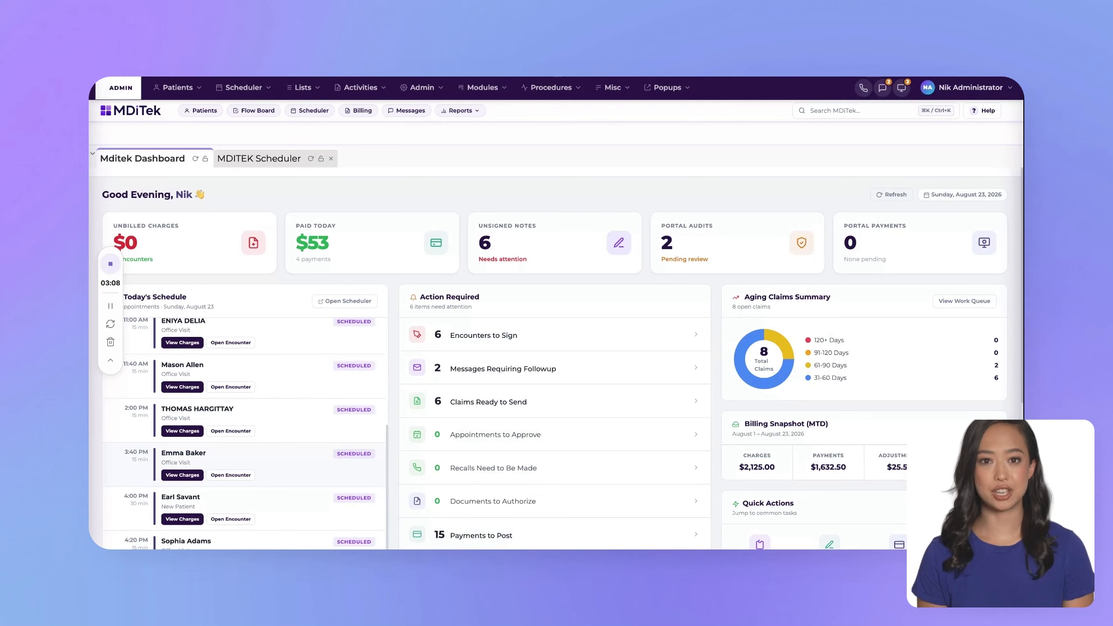
Step: Open the encounter for the 3:40 PM appointment and start a Standard SOAP Note for it
scroll(271, 468, down, 1)
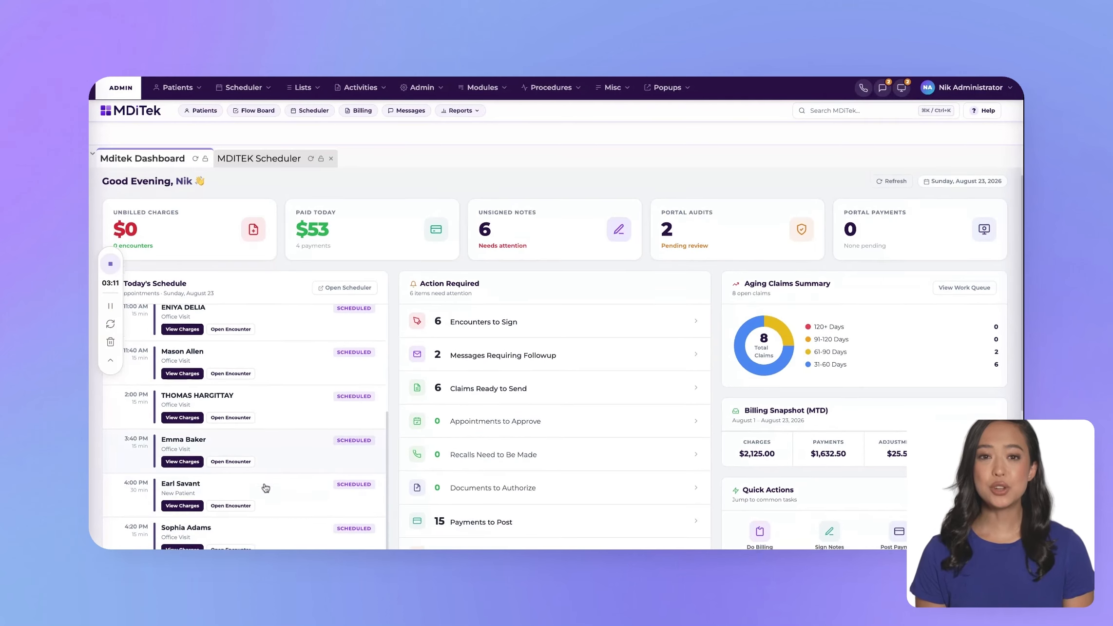
click(227, 457)
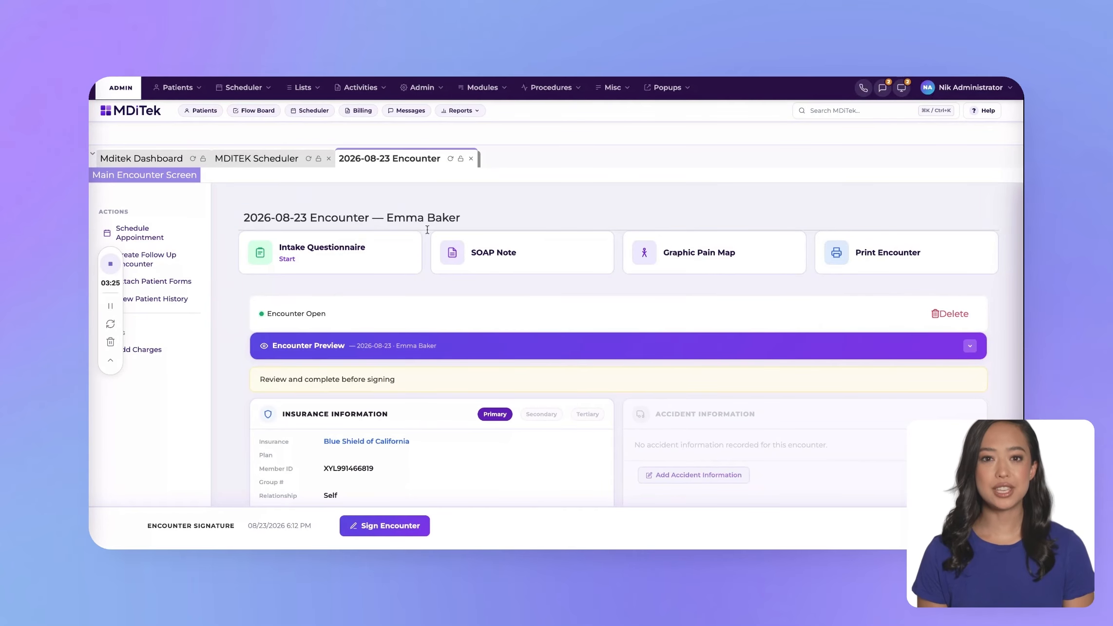
scroll(512, 352, down, 1)
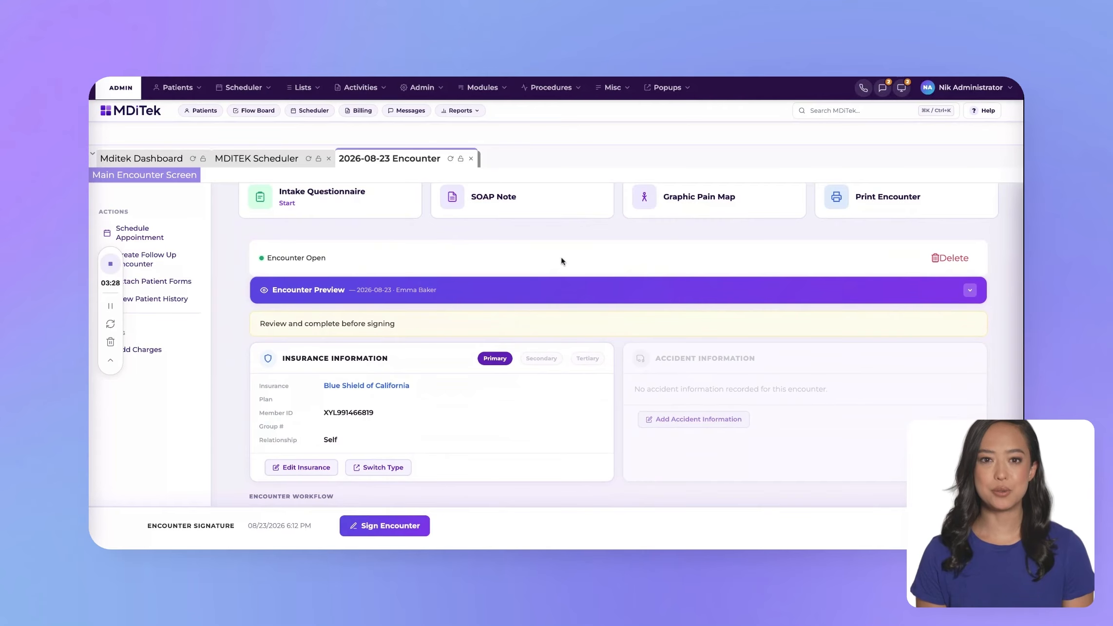
scroll(684, 353, down, 2)
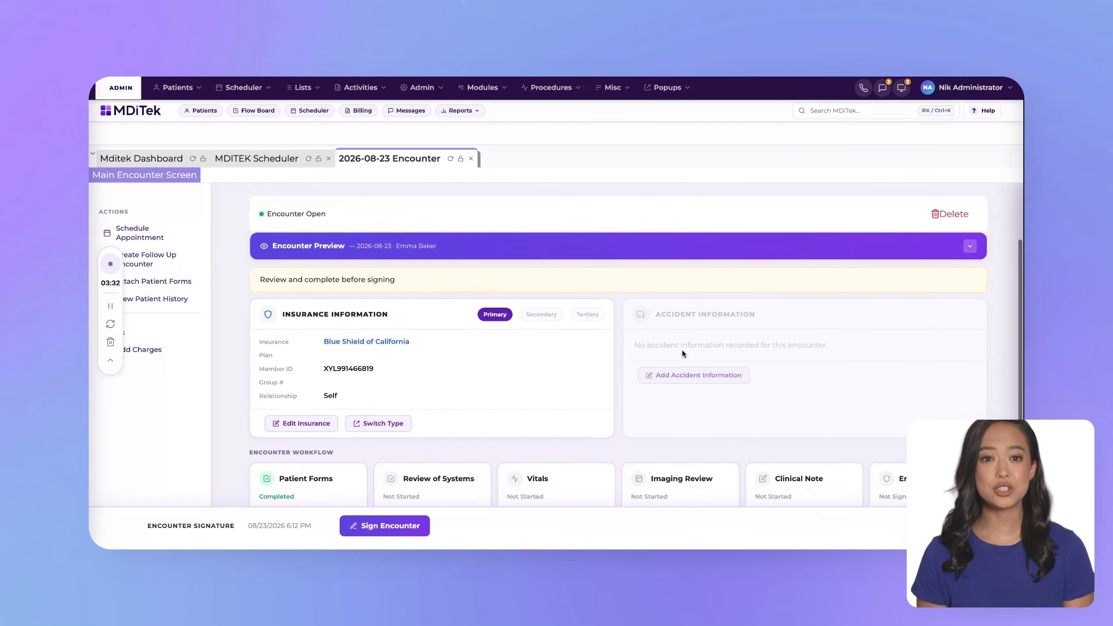
scroll(538, 401, down, 2)
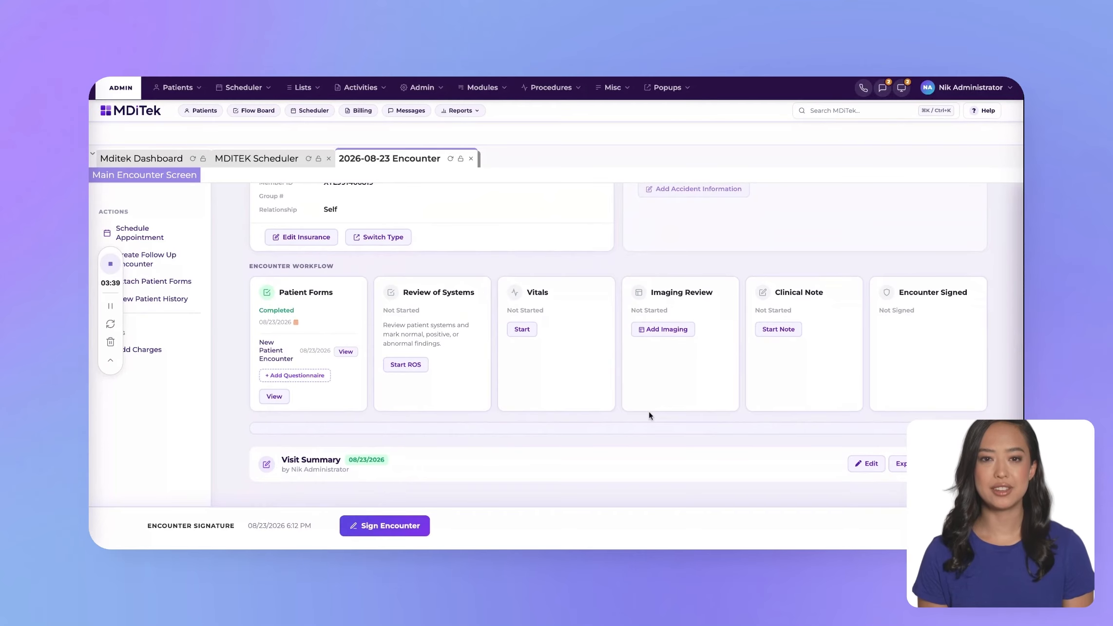
click(775, 334)
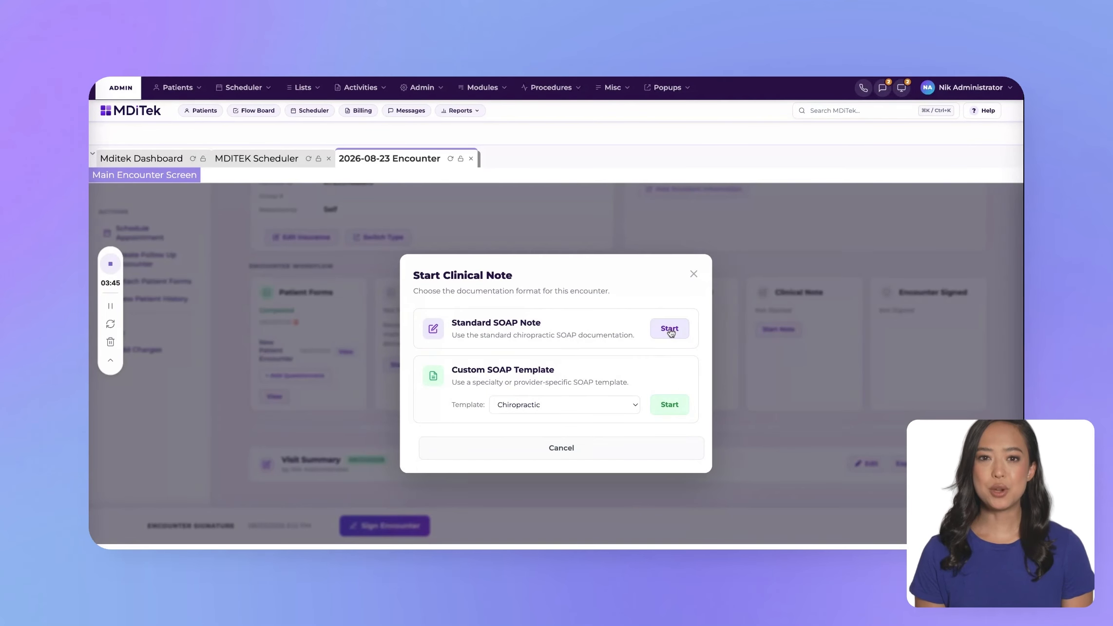
click(671, 330)
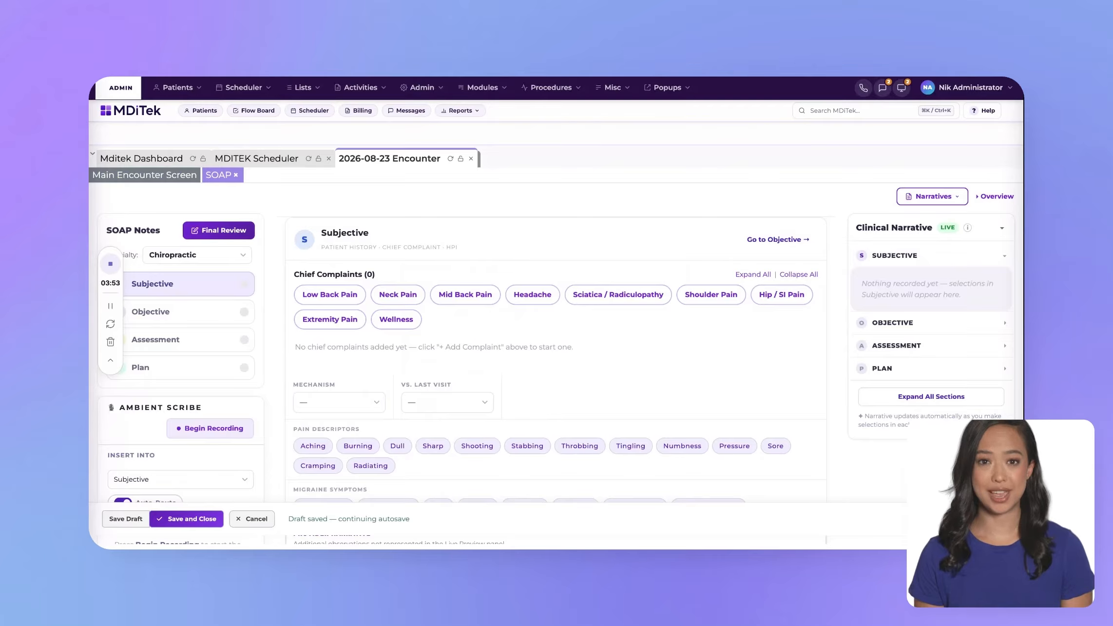
Step: Add Low Back Pain as the chief complaint with onset Acute — <72 hrs and pain level 3
click(311, 295)
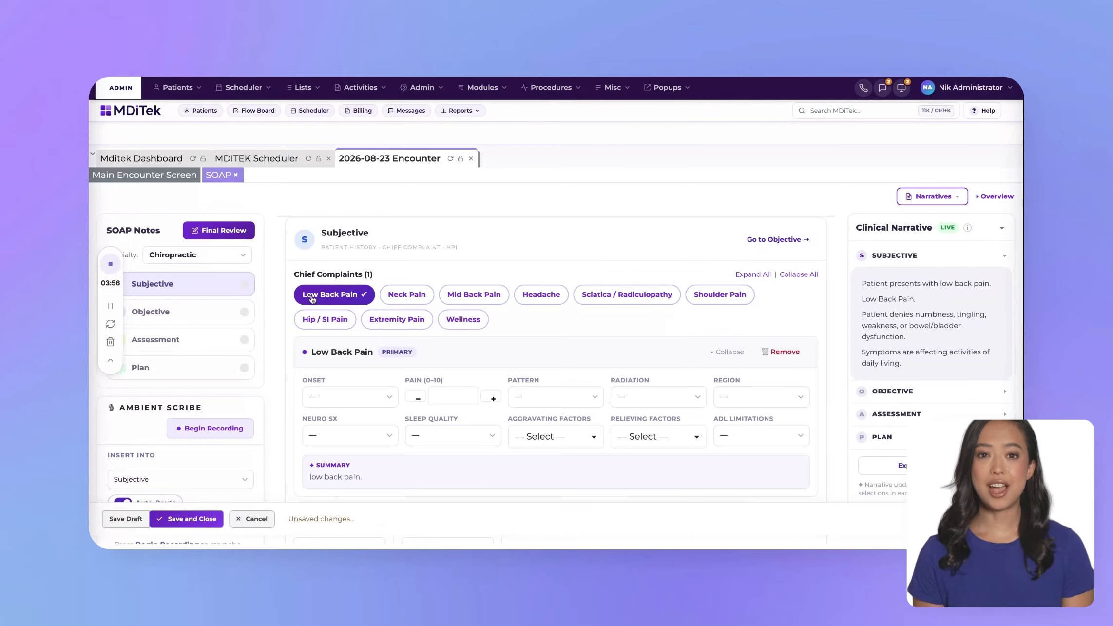
click(341, 394)
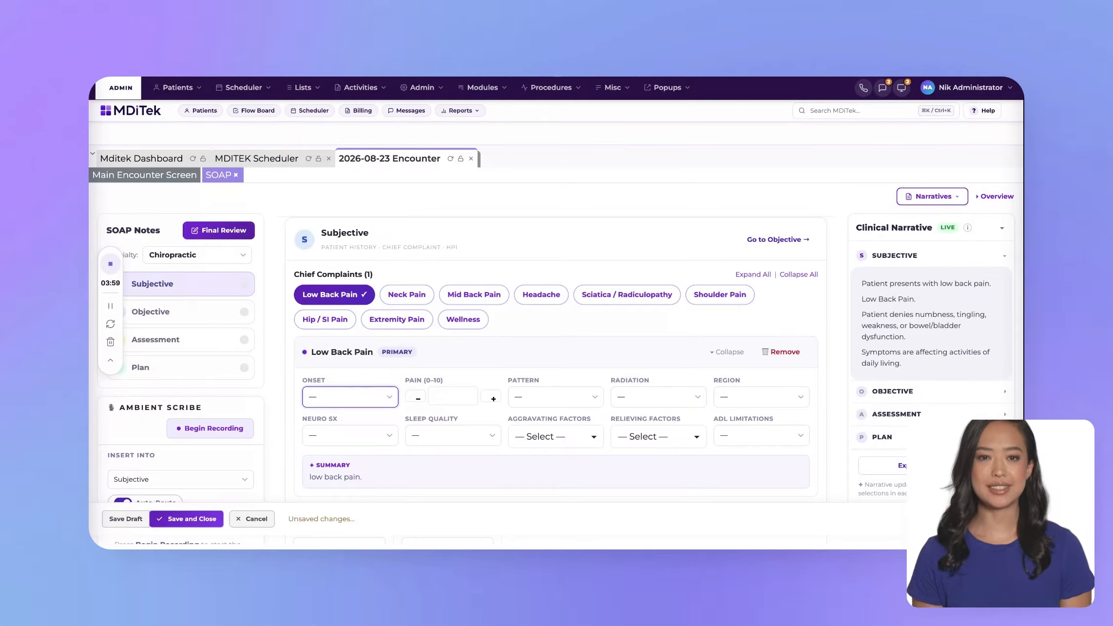
click(343, 409)
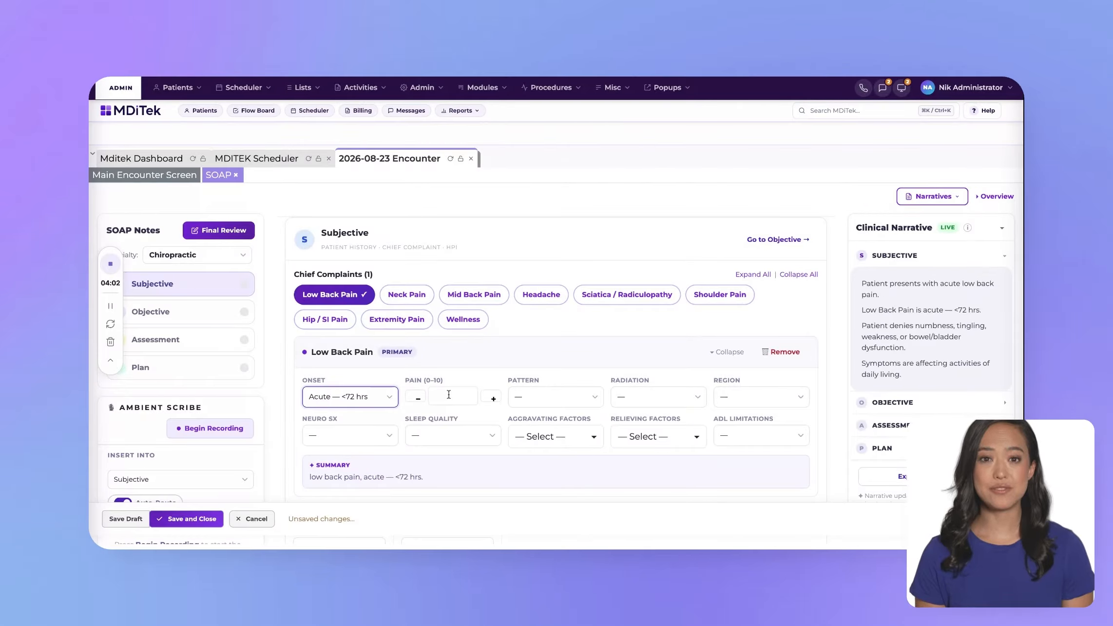
click(488, 400)
click(486, 401)
click(486, 401)
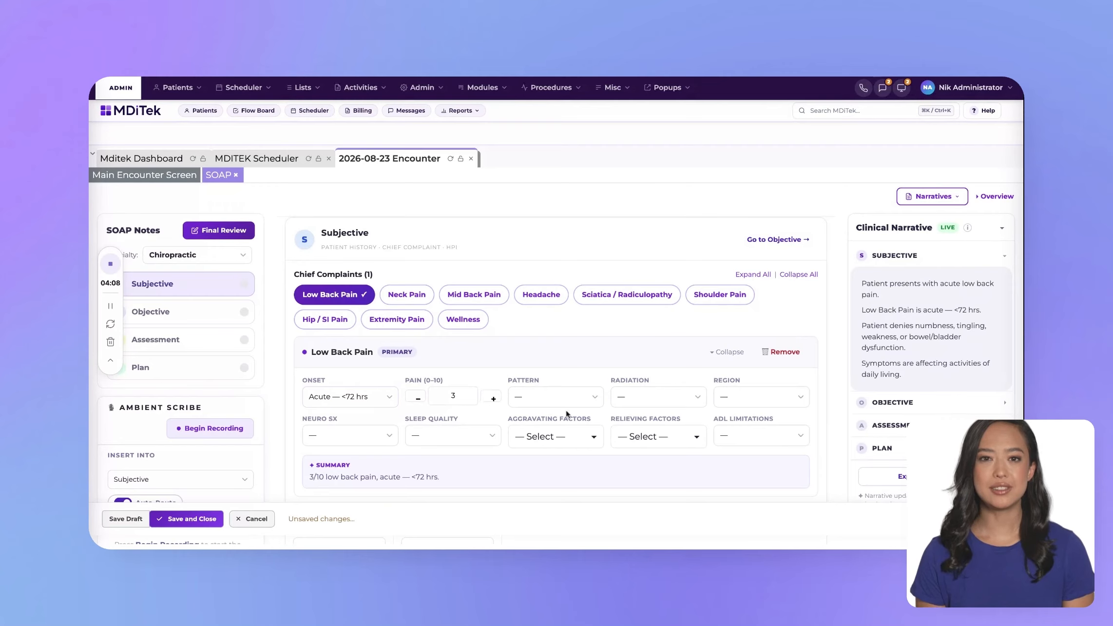
Step: Set the complaint's pattern to Intermittent, radiation to Into Left Arm, region to Cervical, neuro symptoms to Tingling / Paresthesia and sleep quality to Fair
click(598, 403)
click(653, 403)
click(759, 396)
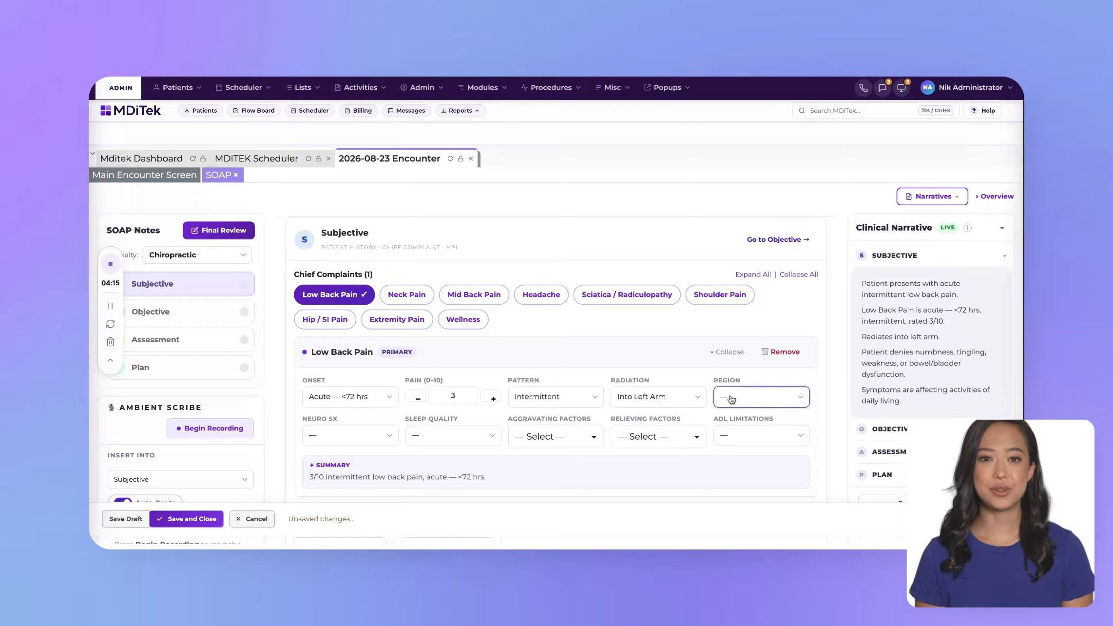
click(364, 439)
click(468, 437)
click(460, 463)
Step: Set the low back pain's aggravating factor to Sitting, relieving factor to Rest and ADL limitations to Mild
click(556, 437)
click(520, 481)
click(668, 436)
click(624, 480)
click(756, 436)
click(748, 458)
scroll(693, 413, down, 3)
scroll(693, 413, up, 3)
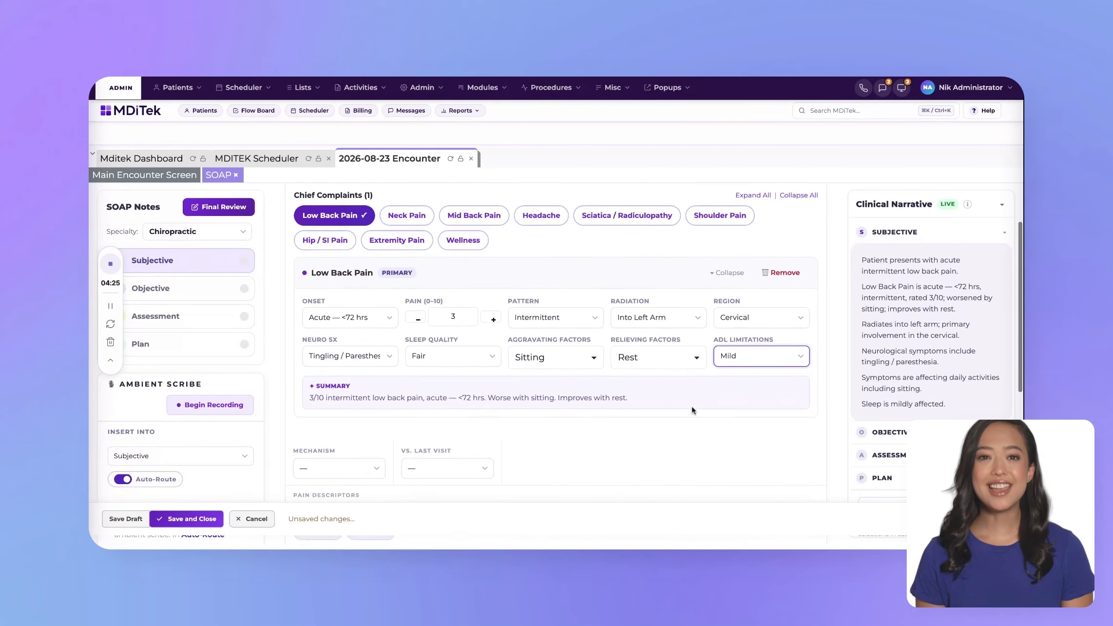
Step: In the Objective section, record Forward Head (+) posture, Trendelenburg gait, Spasm + palpation and Increased — Unilateral L muscle tone
click(782, 244)
click(316, 286)
click(320, 335)
click(326, 372)
click(487, 331)
click(487, 361)
click(611, 328)
click(609, 373)
Step: Record moderate loss for flexion (25–39°), extension (25–44°) and left lateral flexion (10–17°), mild loss (18–25°) for right lateral flexion, and ROM quality With Pain
click(326, 377)
click(336, 407)
click(448, 378)
click(453, 407)
click(569, 378)
click(570, 397)
click(669, 374)
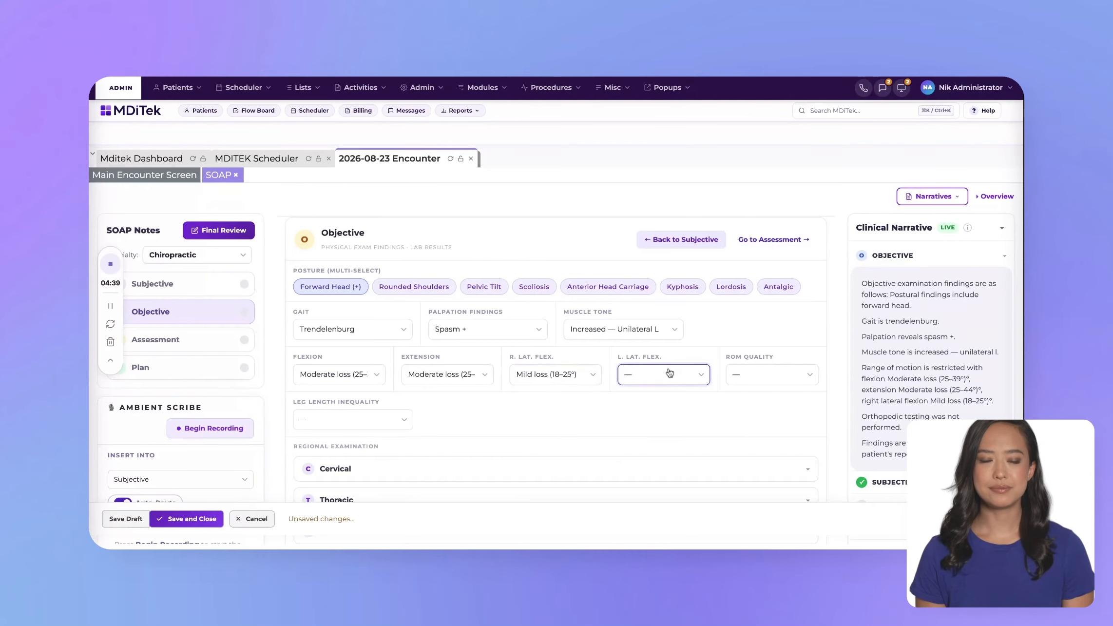
click(672, 407)
click(750, 380)
click(760, 397)
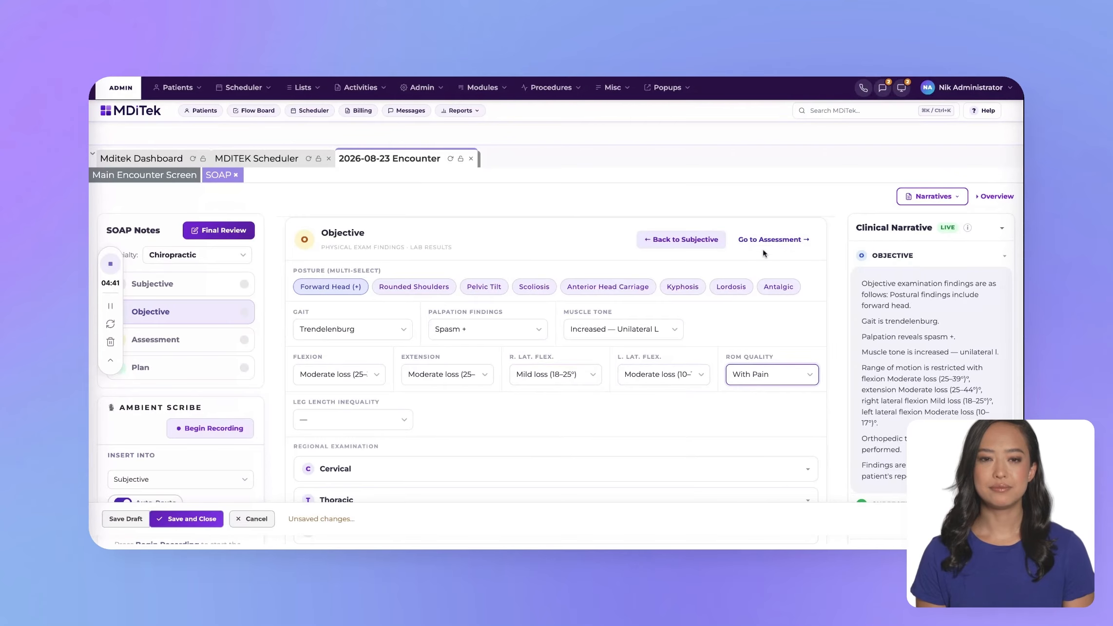
Step: In the Assessment section, set response to care to Plateau Noted, prognosis to Good, medical necessity to Functional decline and Increase ROM progress to Worse
click(767, 243)
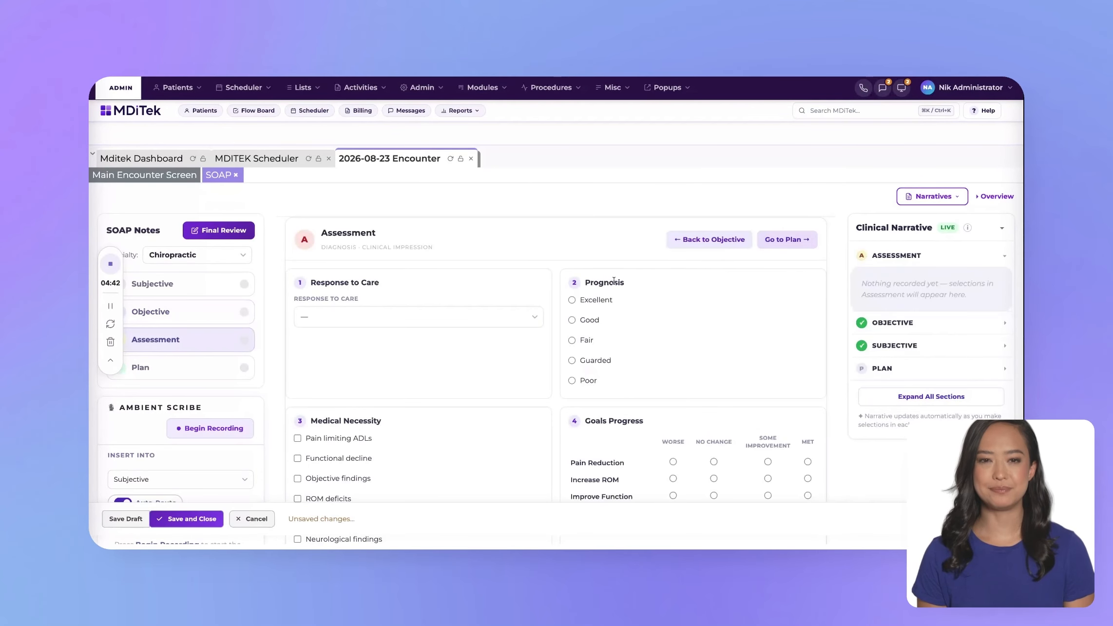
click(469, 323)
click(473, 353)
click(573, 321)
click(296, 458)
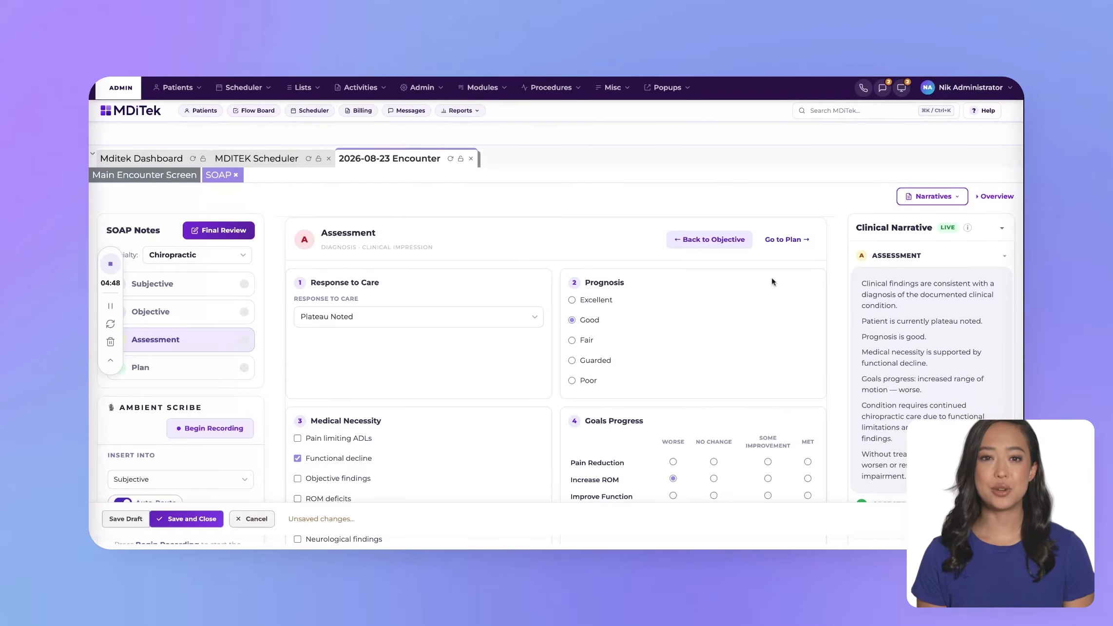
Step: In the Plan section, choose the Improve ROM goal, Biweekly frequency, 6 weeks duration and Re-evaluate progress as the next visit plan
click(786, 239)
click(393, 303)
click(424, 375)
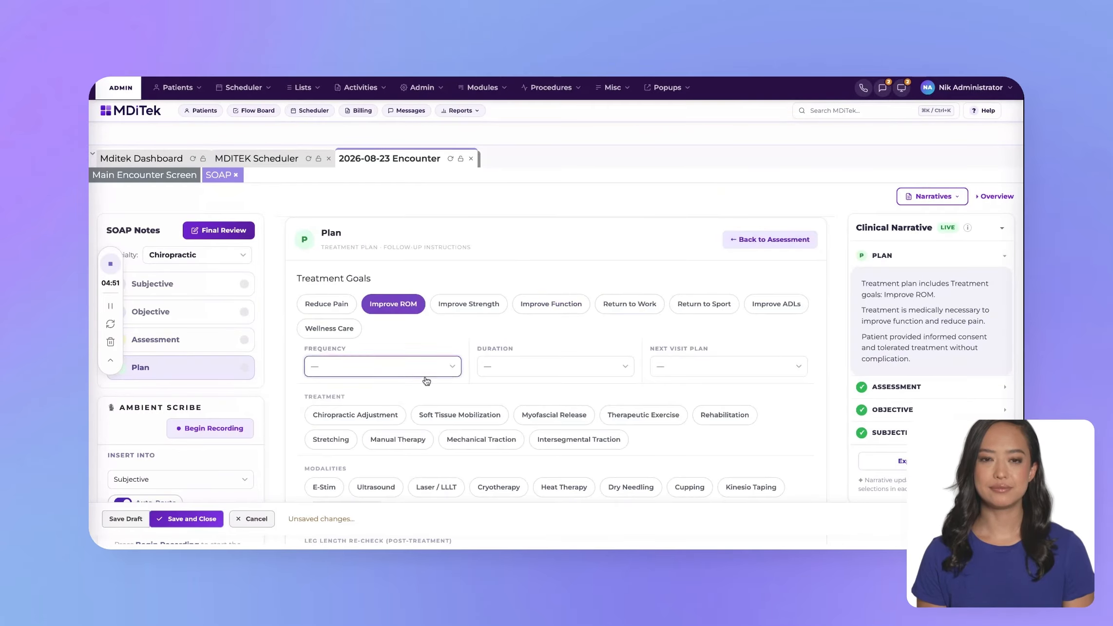
click(426, 379)
click(527, 371)
click(527, 372)
click(668, 367)
click(672, 369)
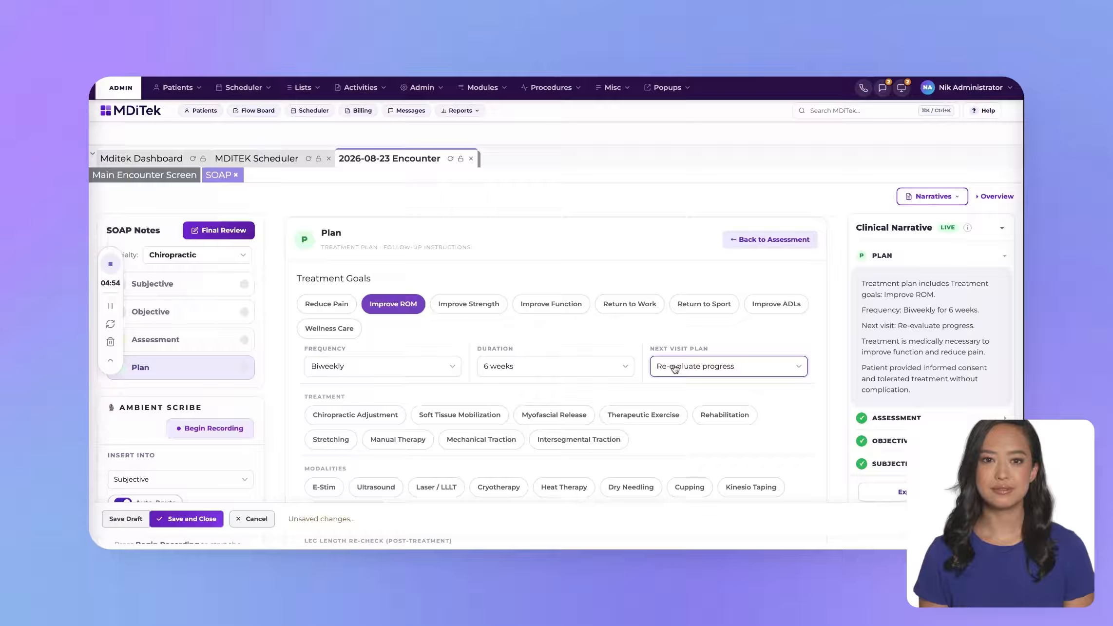
Step: In the Plan section, select Myofascial Release as the treatment and Dry Needling as the modality, and save the note as a draft
click(565, 413)
click(615, 483)
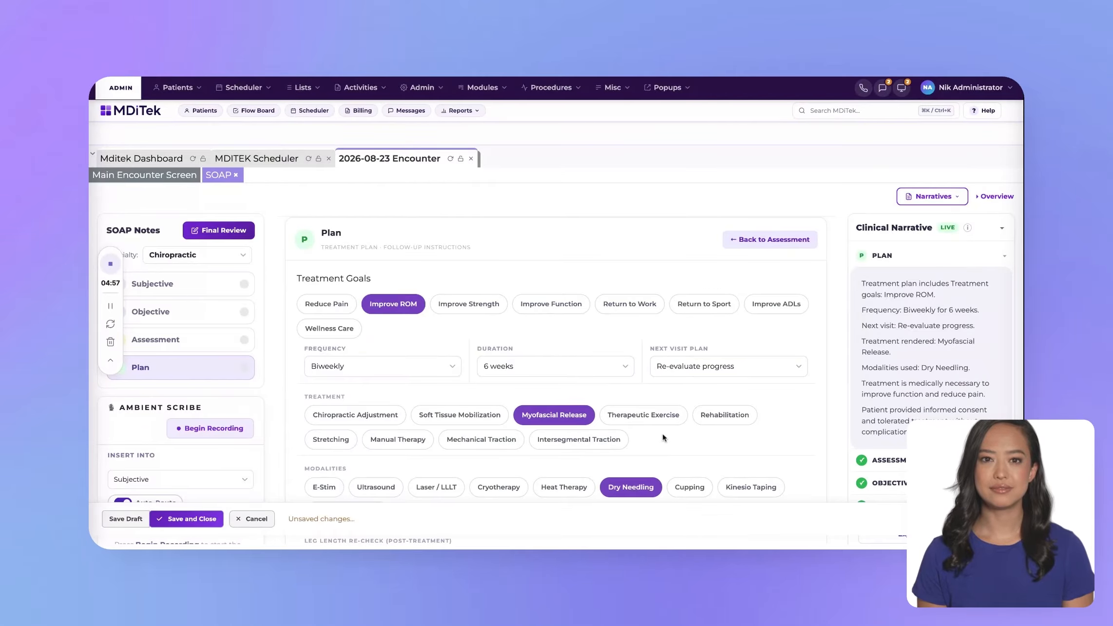
scroll(674, 423, down, 1)
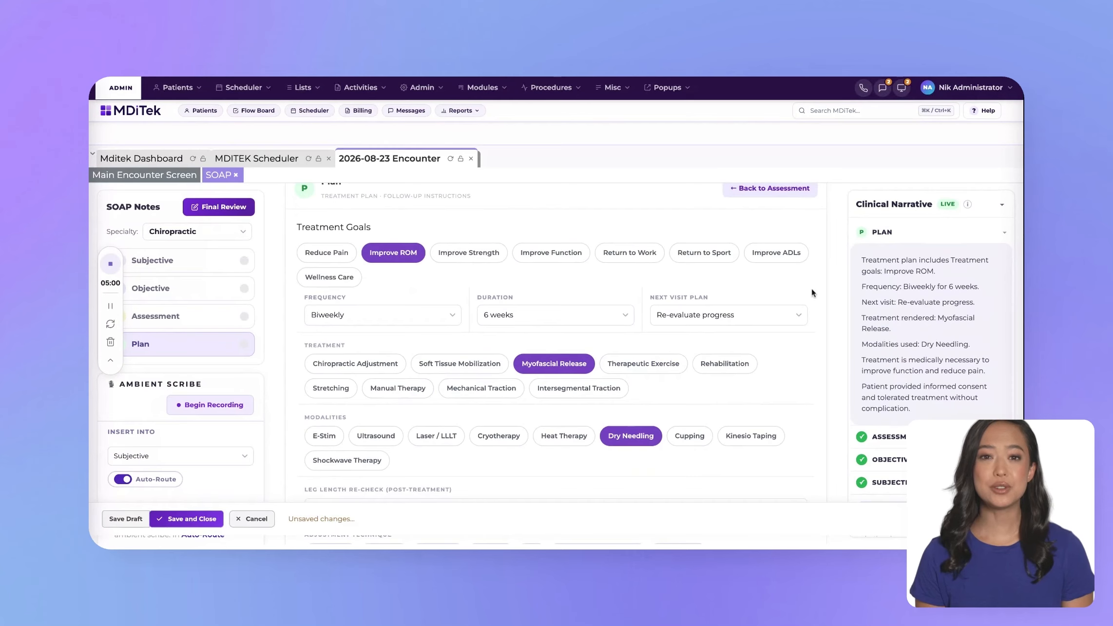
scroll(812, 291, up, 1)
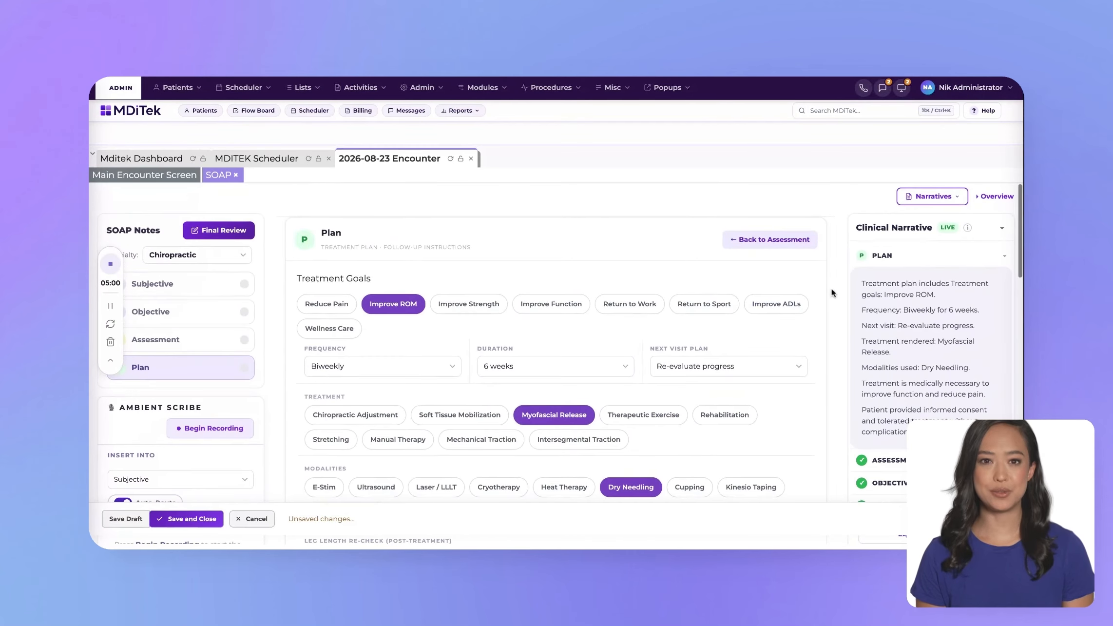
click(123, 516)
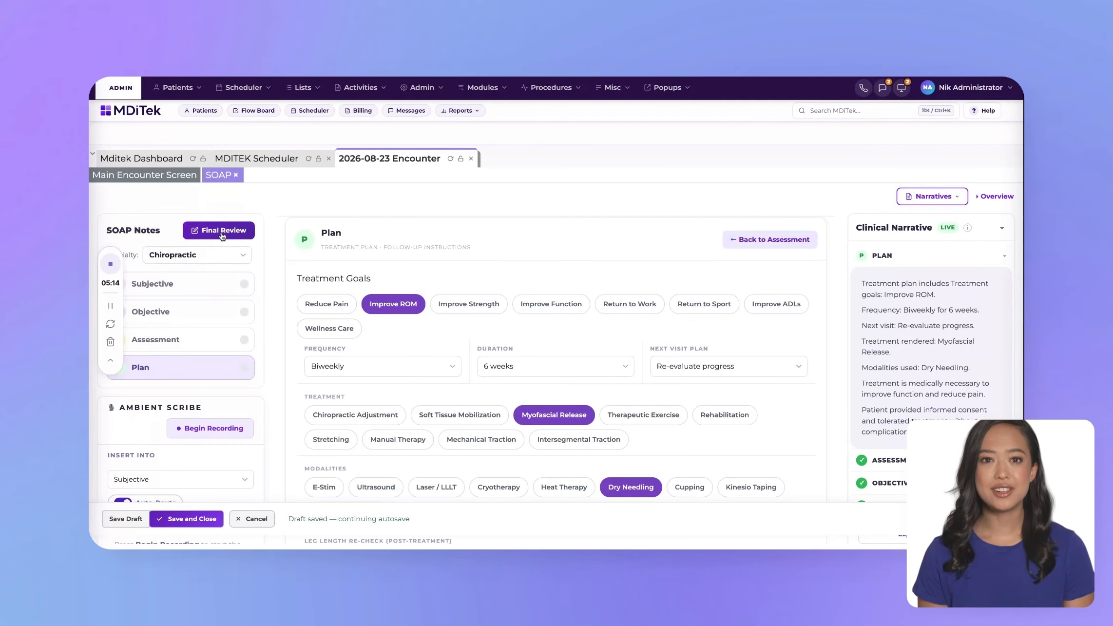
Step: Check the remaining Plan fields, complete and save the Final Review of the SOAP note, and close the saved note
scroll(367, 441, down, 10)
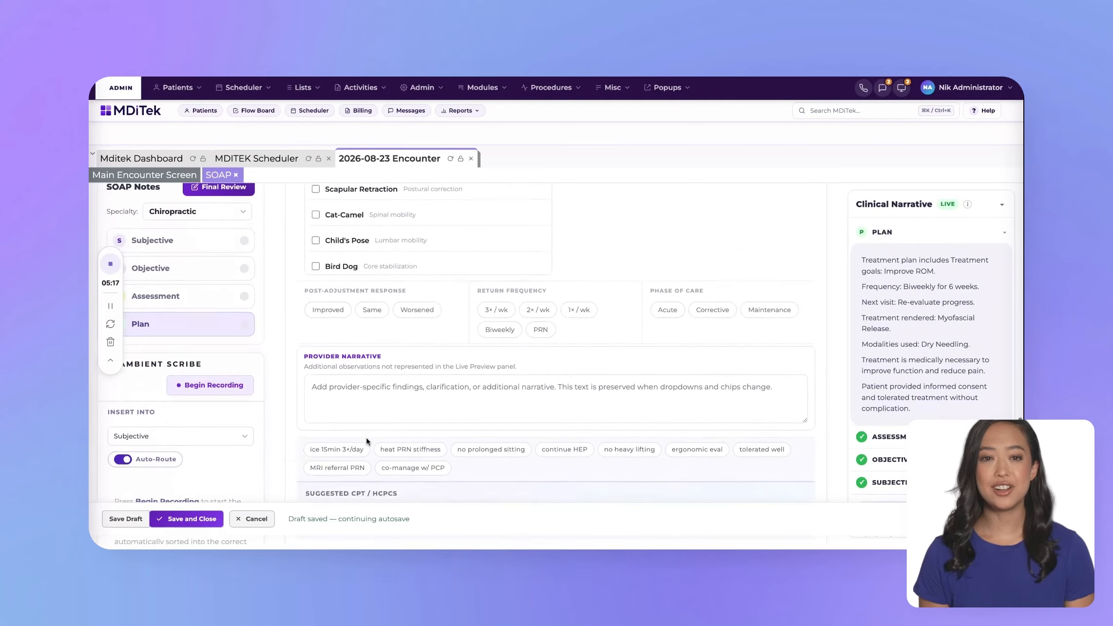
scroll(366, 441, down, 3)
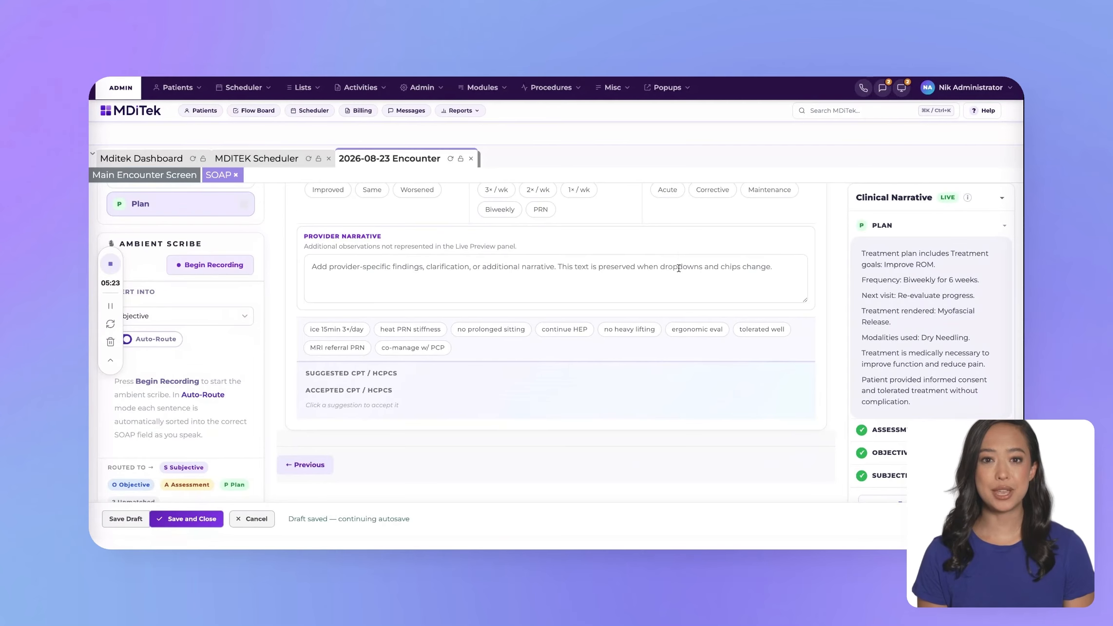
scroll(679, 268, up, 10)
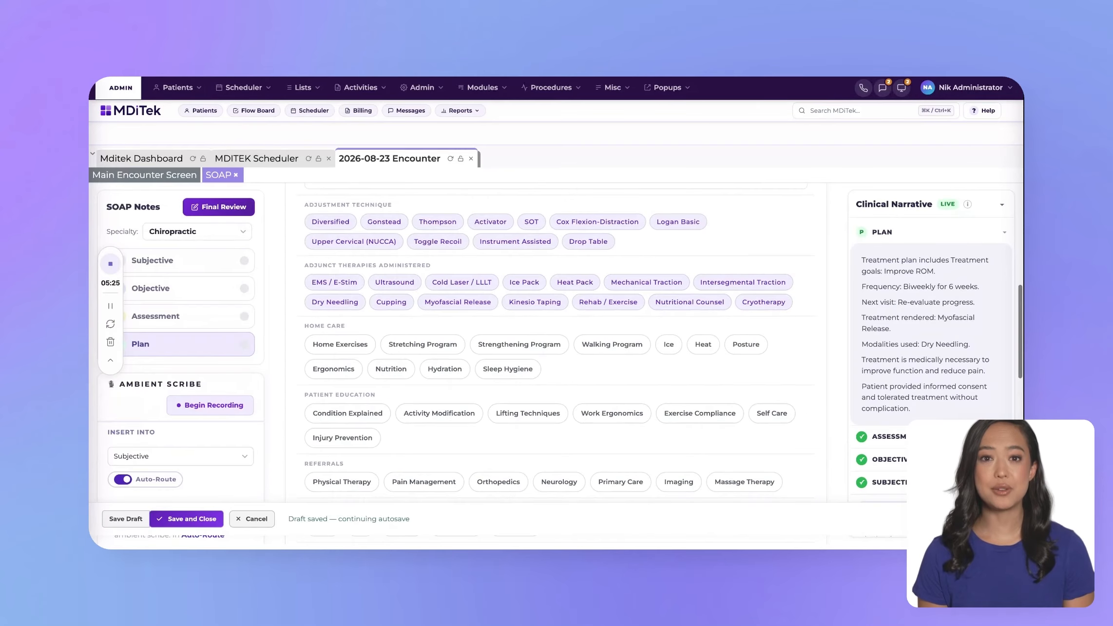
scroll(709, 264, up, 5)
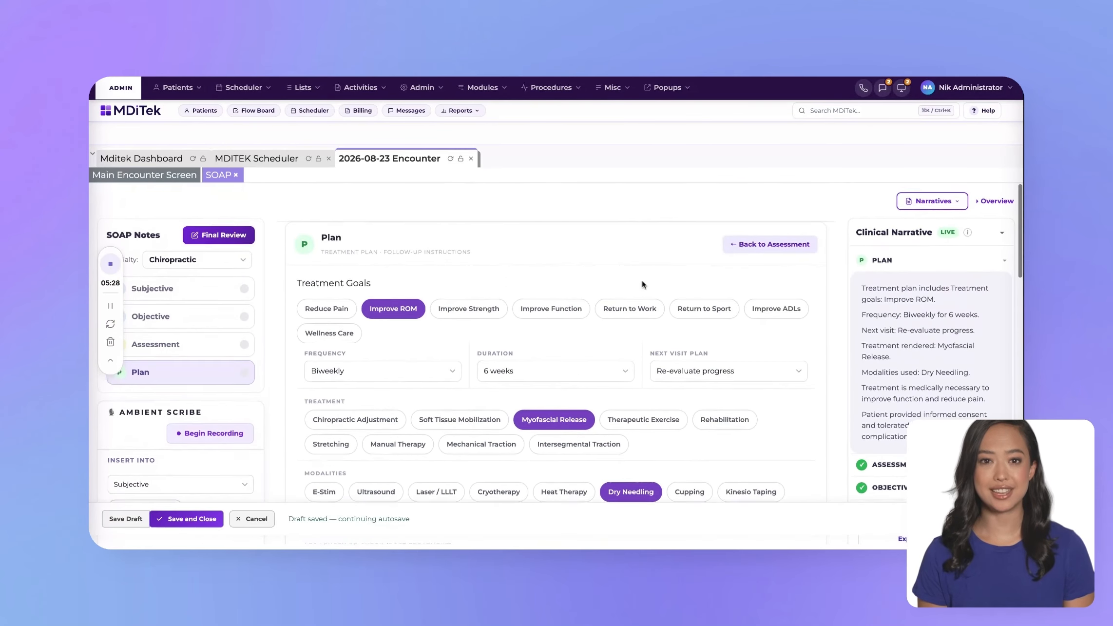
click(239, 234)
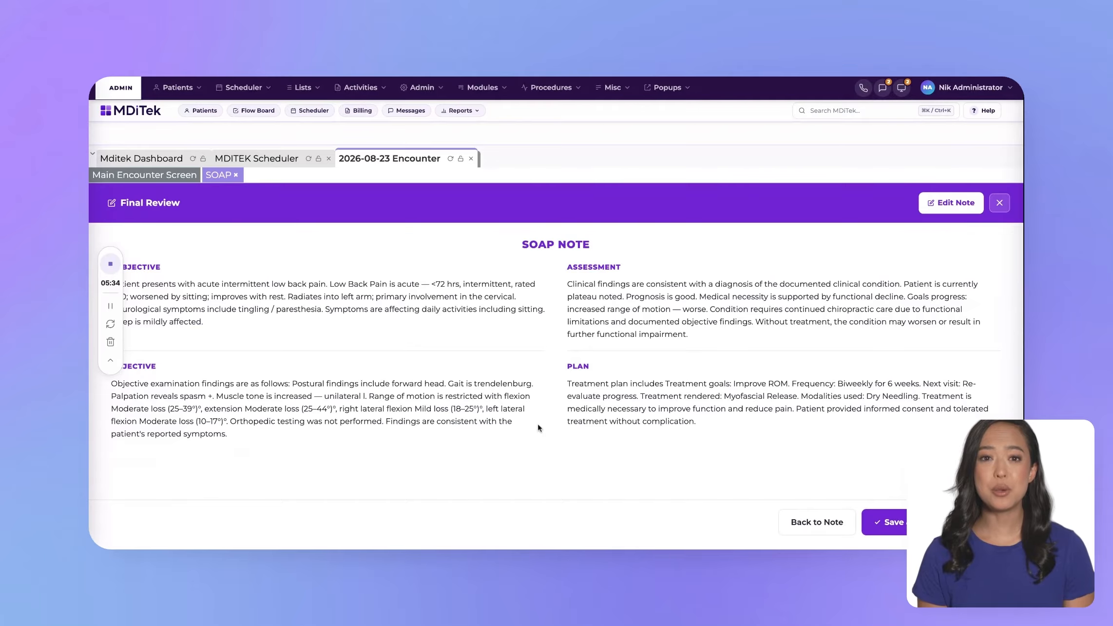
click(932, 209)
click(895, 523)
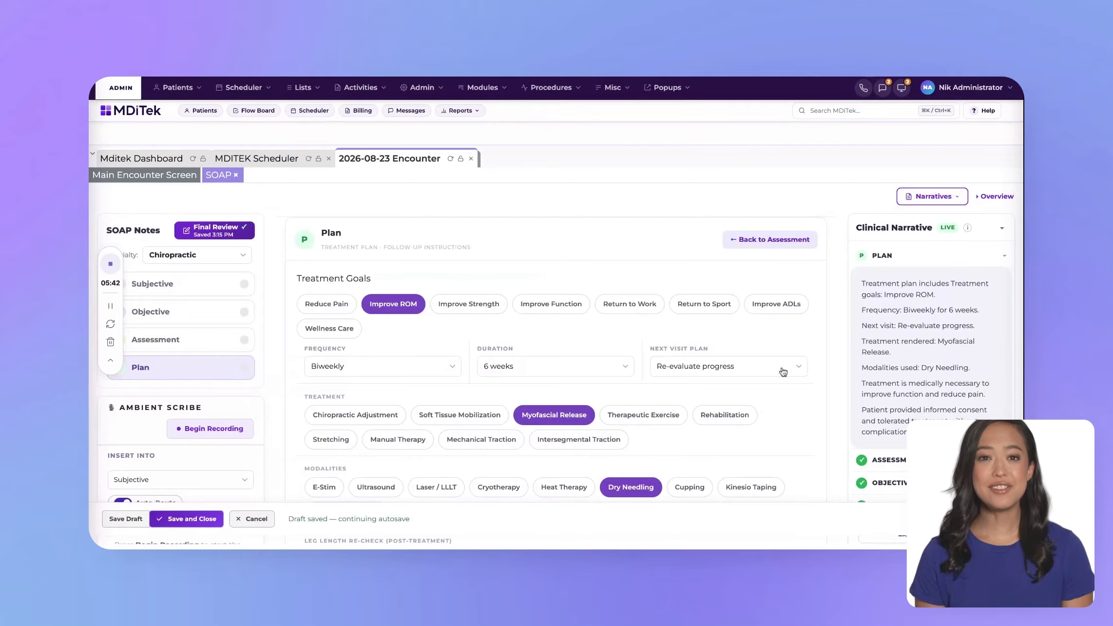
click(184, 522)
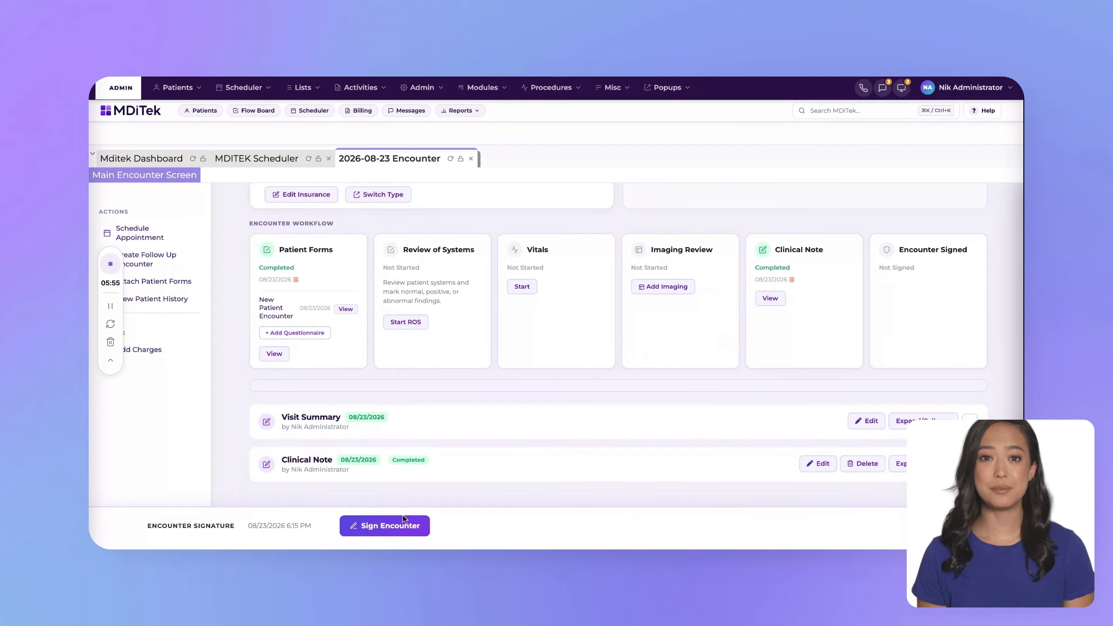
Step: Sign the 2026-08-23 encounter and check its signature status on the main encounter screen
click(392, 531)
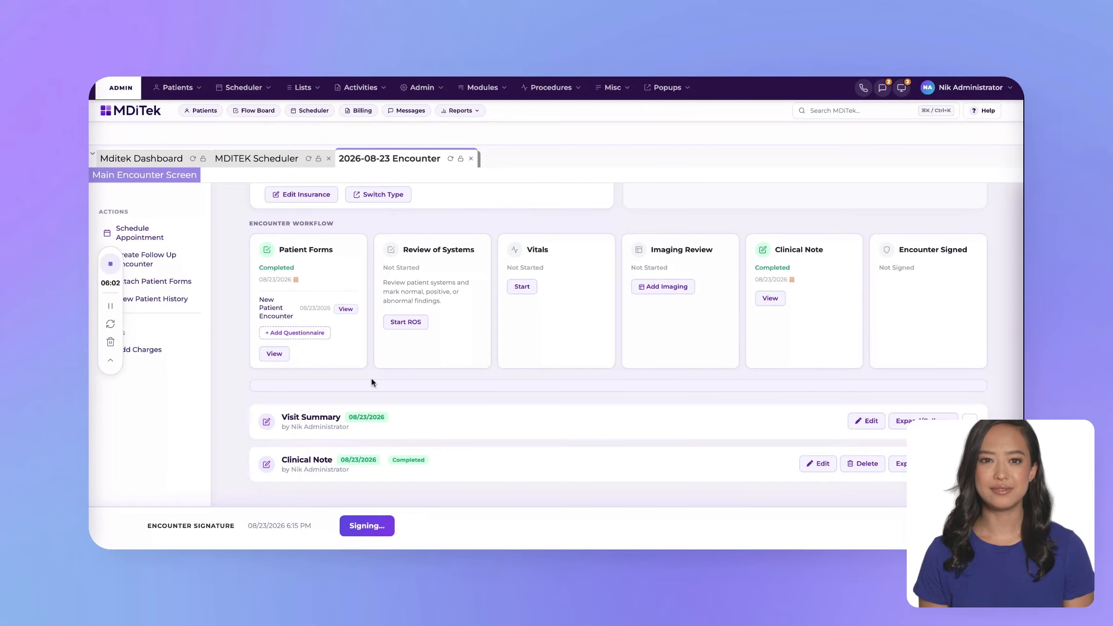
scroll(383, 338, up, 2)
scroll(382, 338, up, 1)
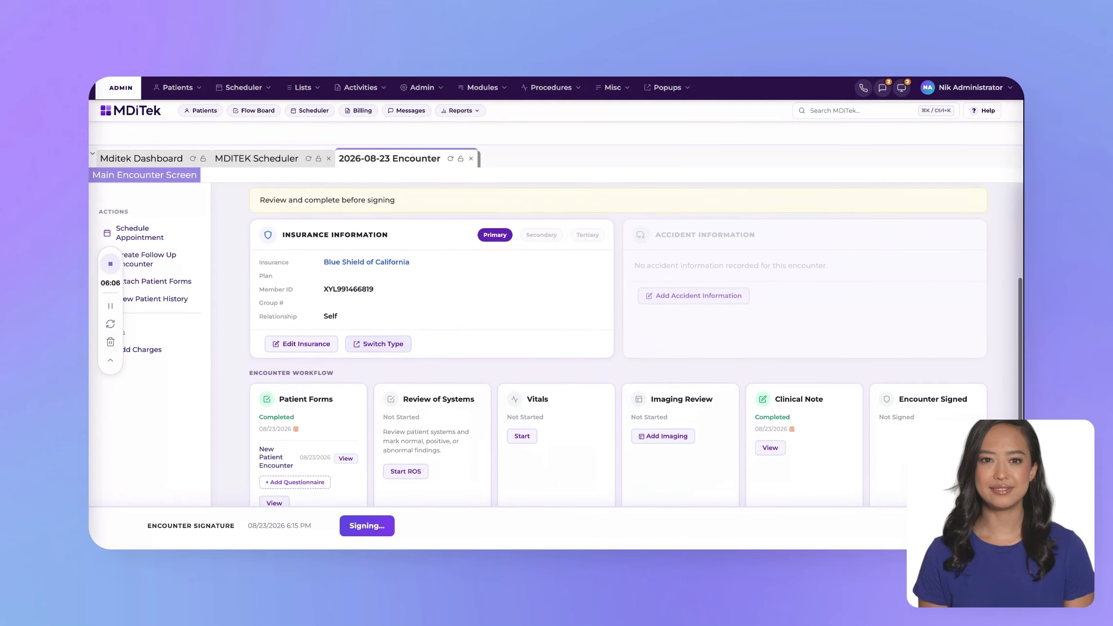
scroll(382, 338, down, 3)
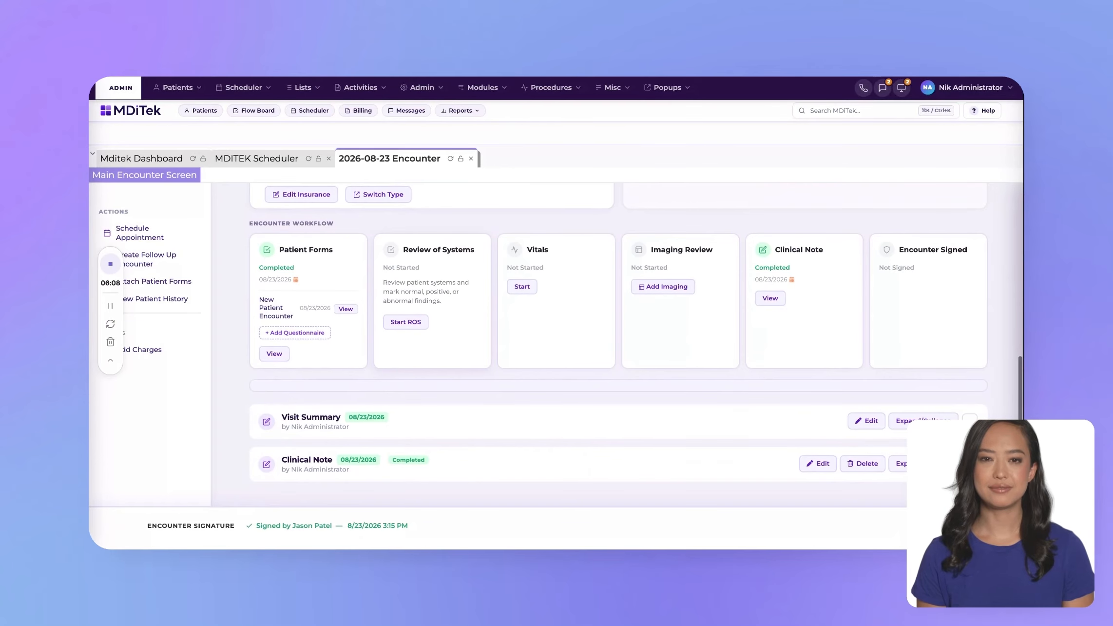
scroll(465, 441, up, 6)
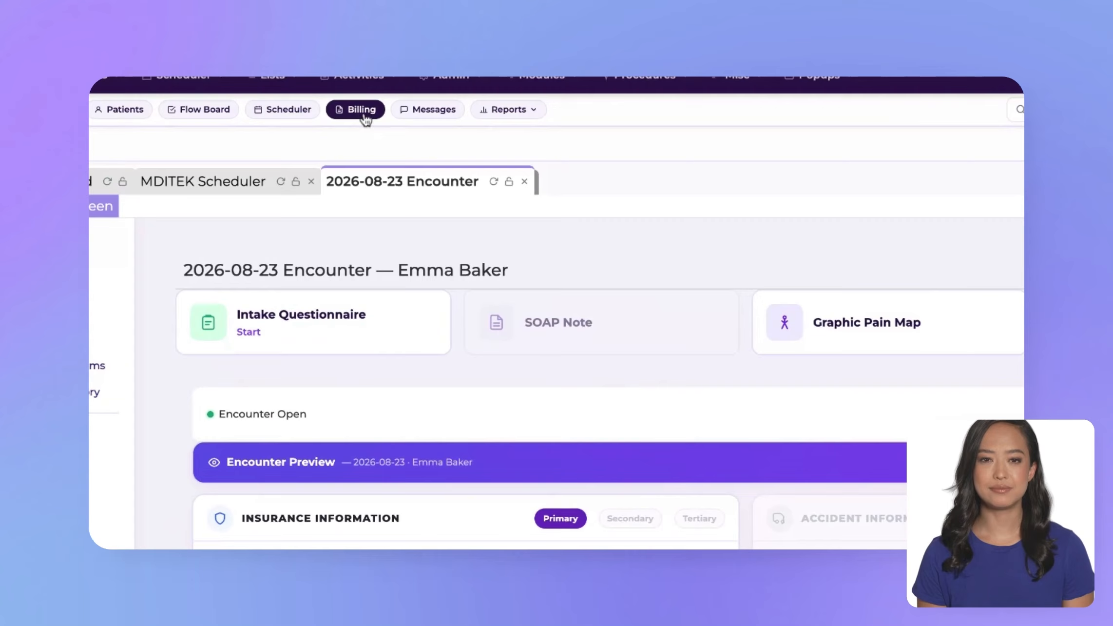
Step: In the Billing Manager, filter the unbilled claims by the Availity submitter and update the claims list
click(363, 116)
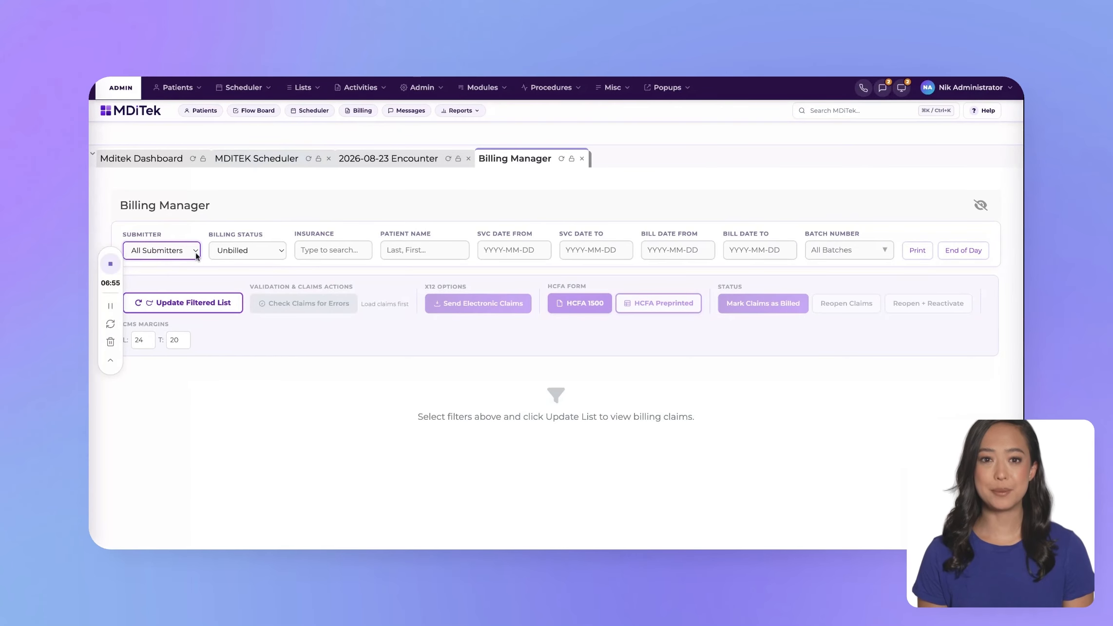
click(192, 274)
click(221, 308)
click(221, 308)
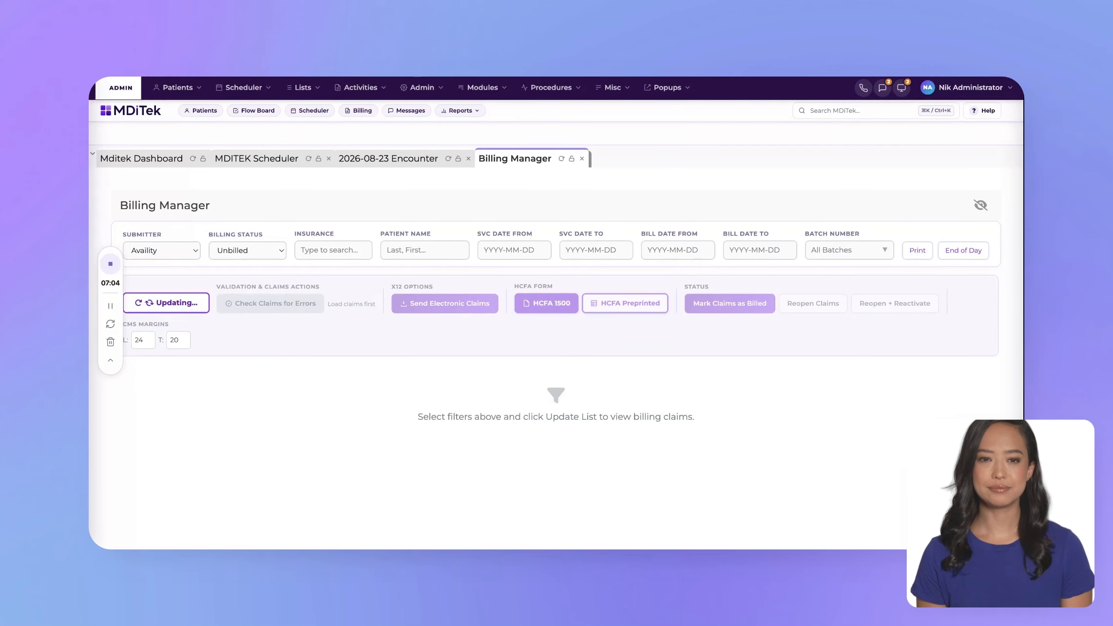
scroll(376, 458, down, 1)
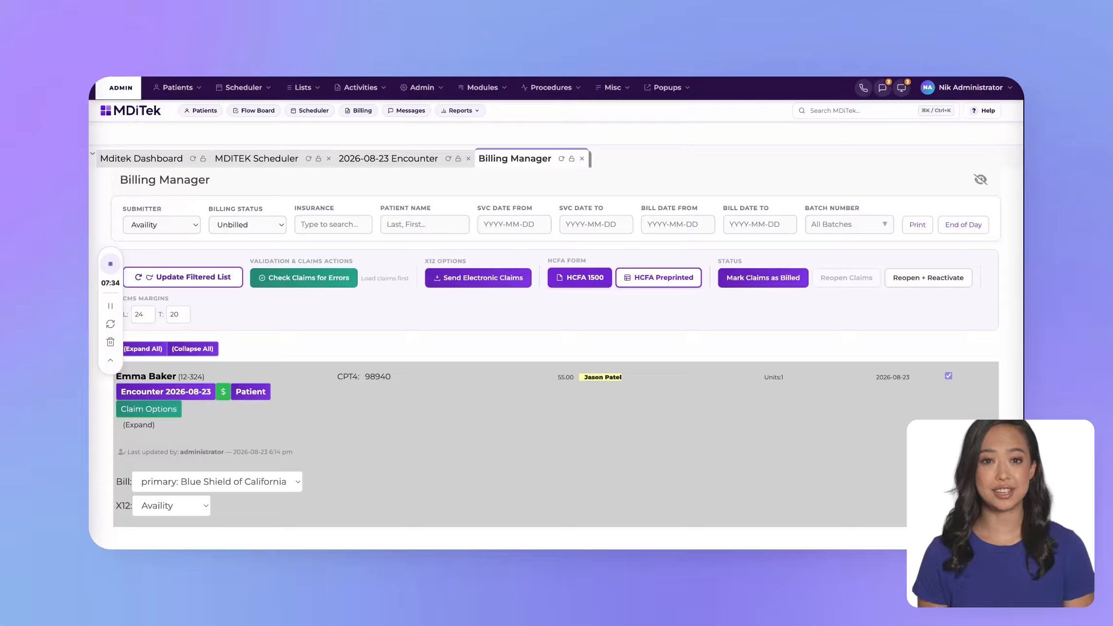
Step: Validate the listed claim for errors, send it electronically, and dismiss the billing queue results
click(303, 277)
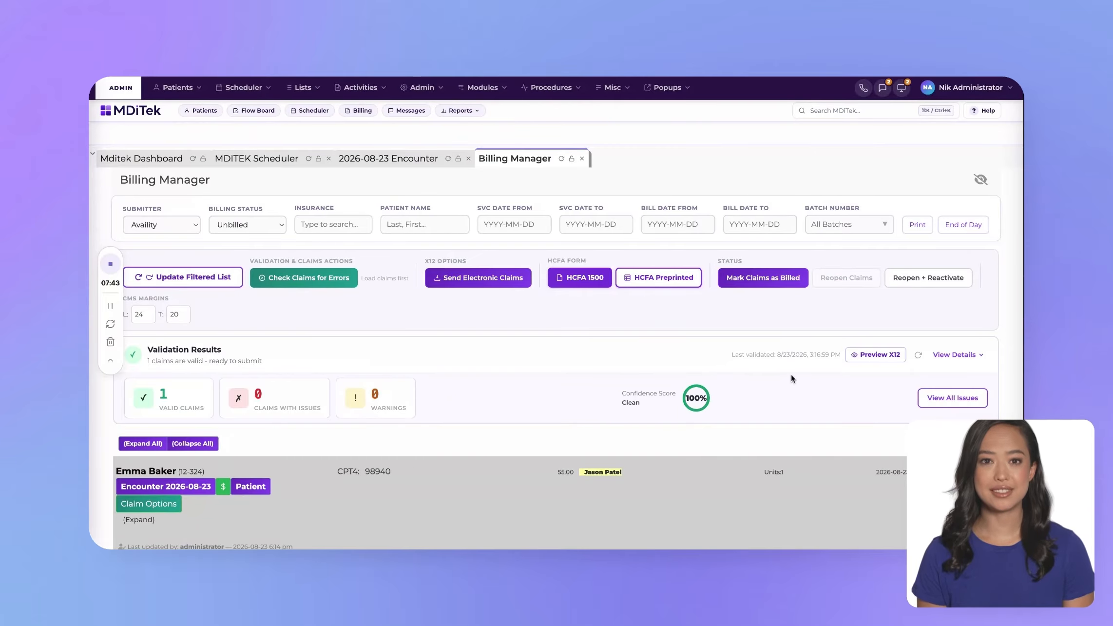
click(478, 277)
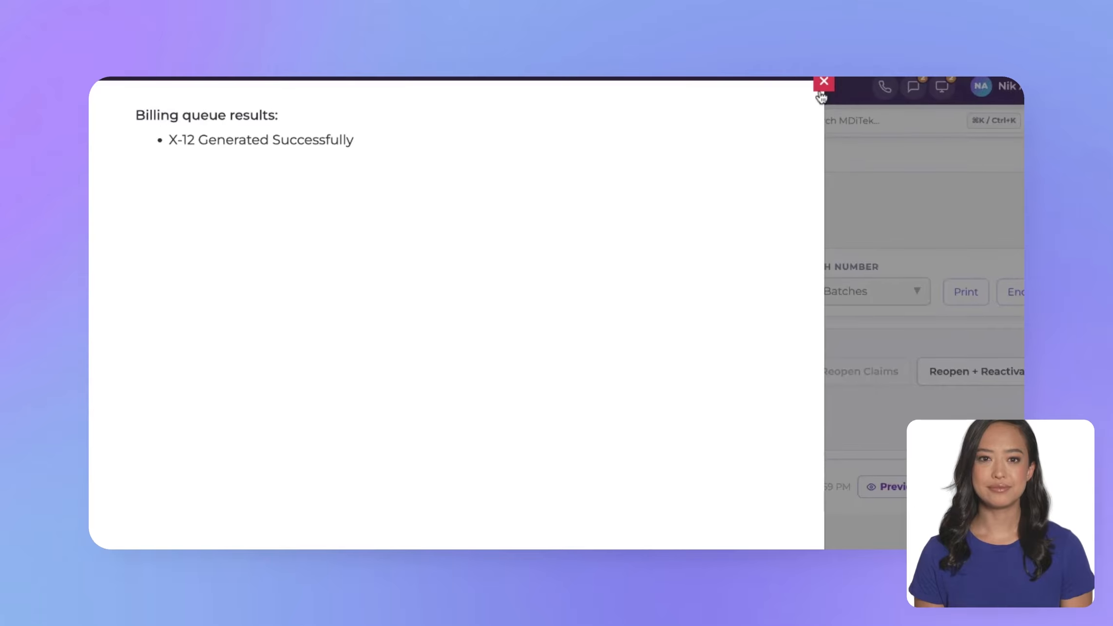
click(824, 82)
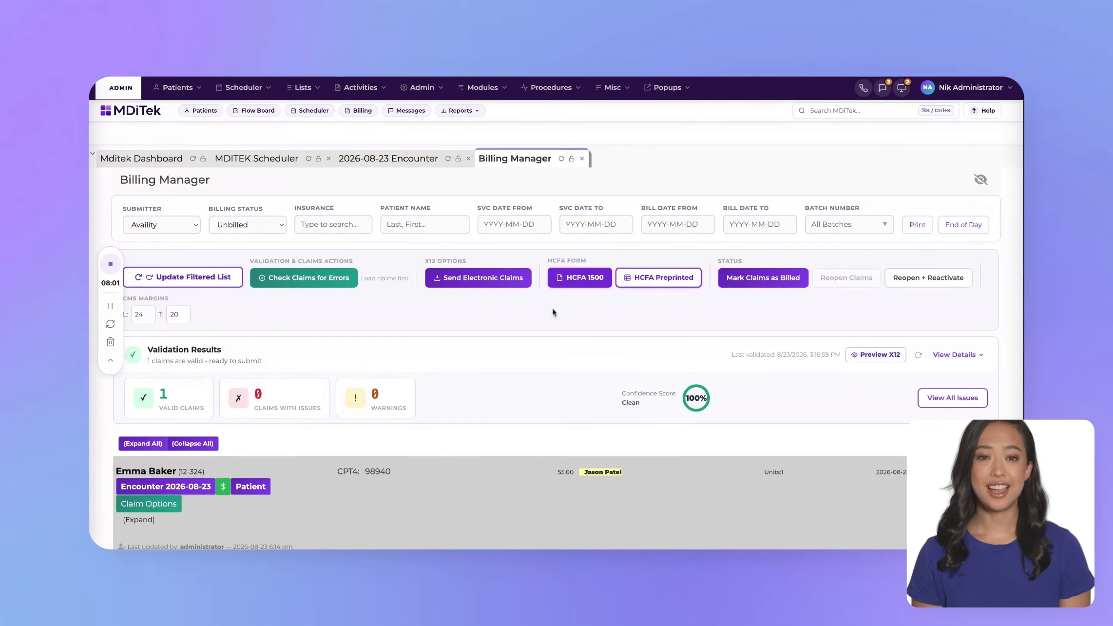
Step: Open the patient's demographics from the claim, review the billing, charges, diagnosis and insurance sections, and return to the dashboard
click(251, 487)
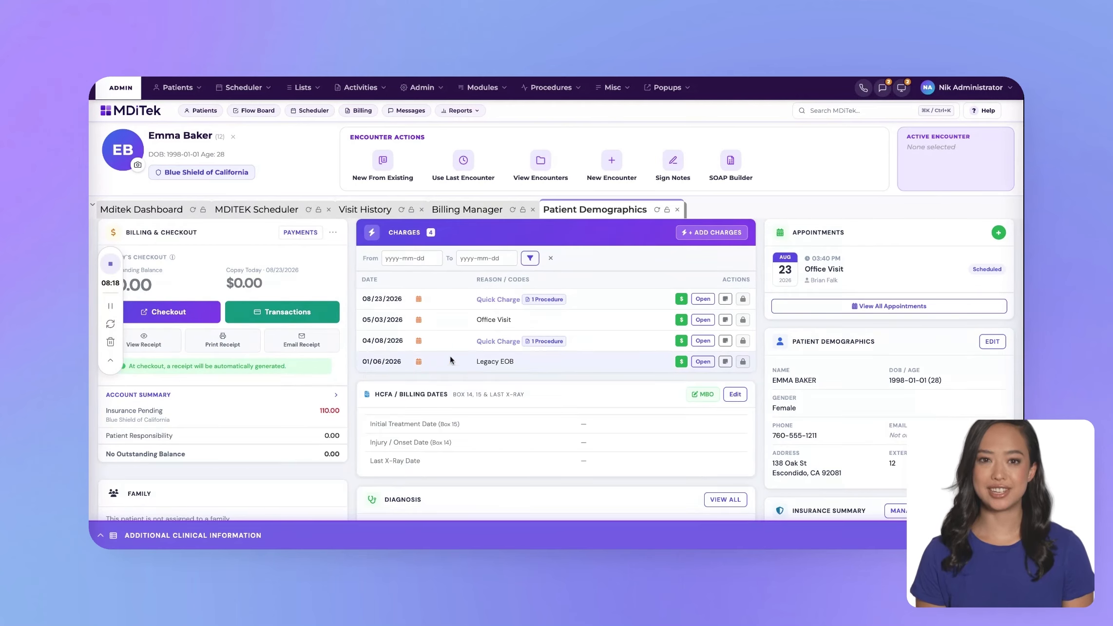
scroll(634, 378, down, 3)
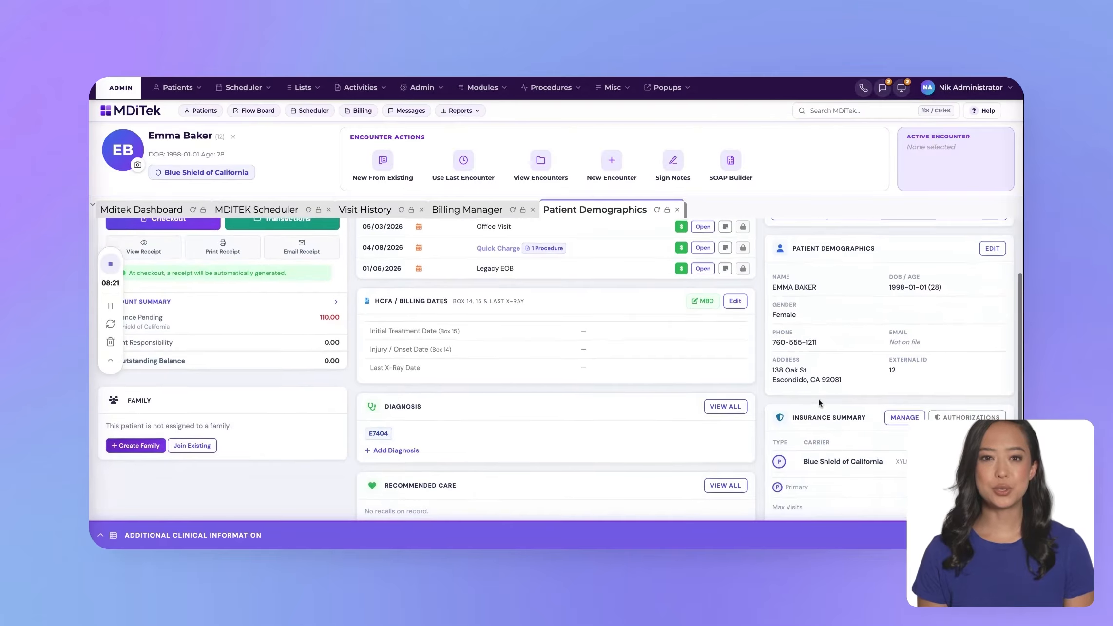
scroll(628, 408, down, 1)
scroll(532, 414, down, 2)
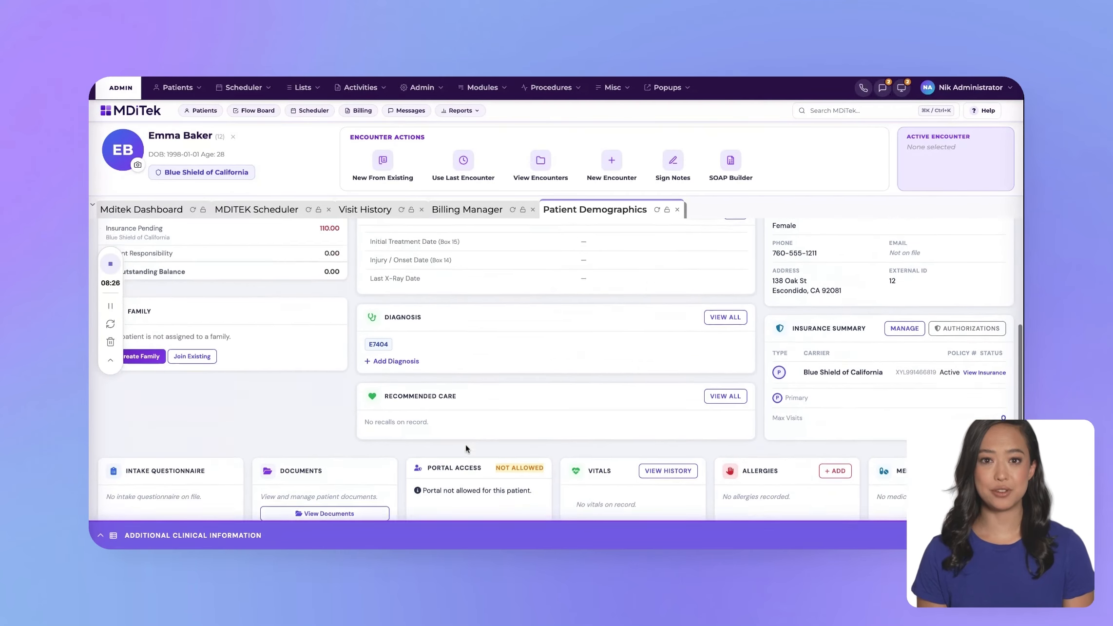
scroll(466, 438, up, 4)
scroll(299, 336, up, 1)
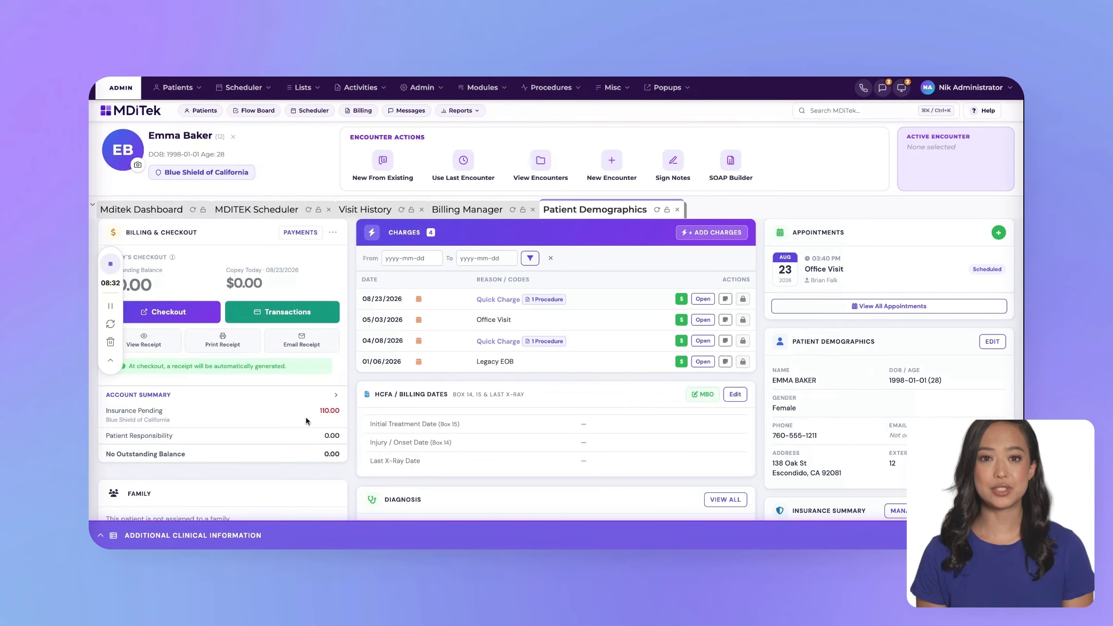
scroll(306, 420, down, 1)
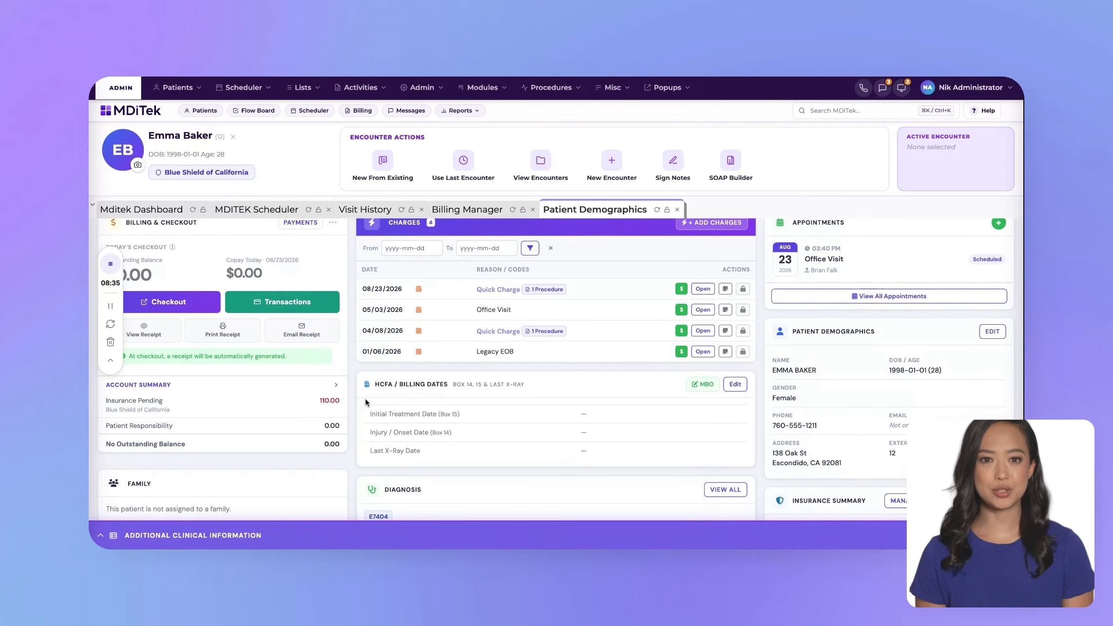
scroll(490, 425, down, 1)
scroll(490, 425, down, 5)
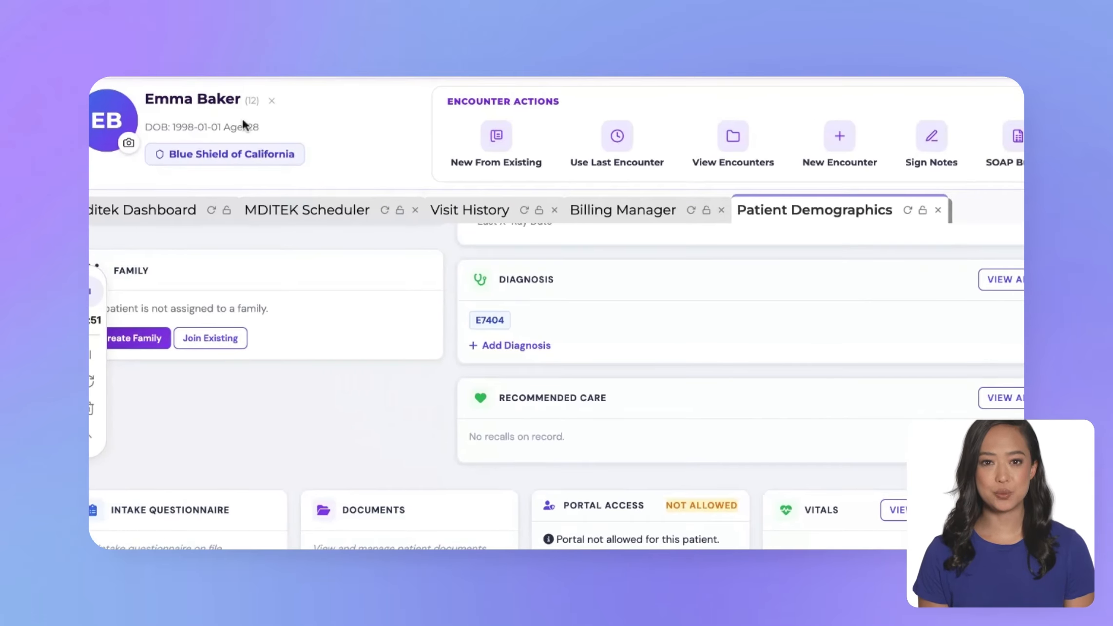
click(159, 214)
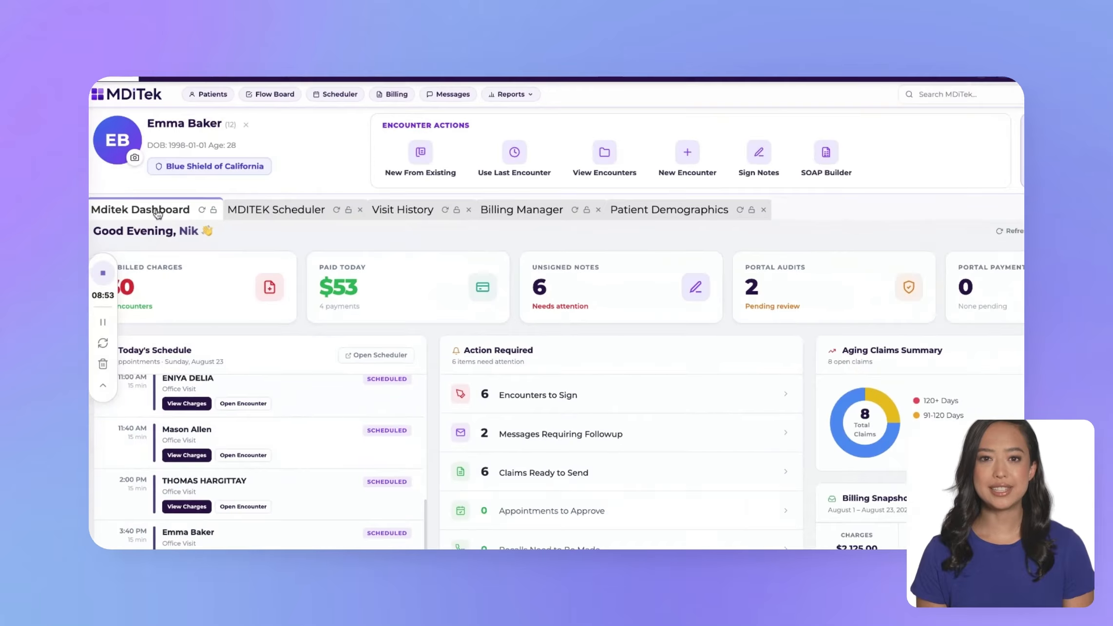